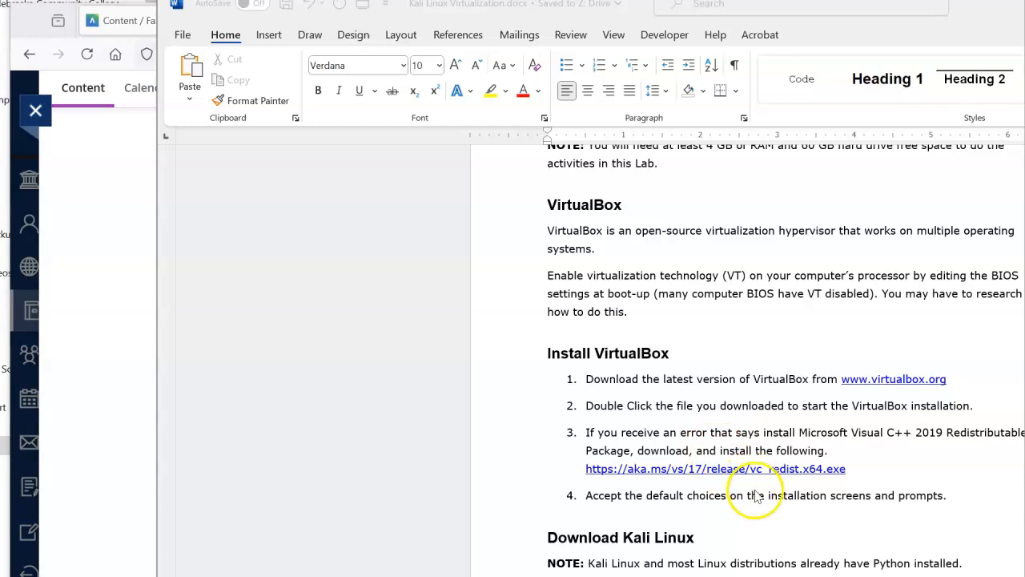
Scroll the lab document to the Download Kali Linux step with the kali.org downloads link
scroll(755, 496, down, 5)
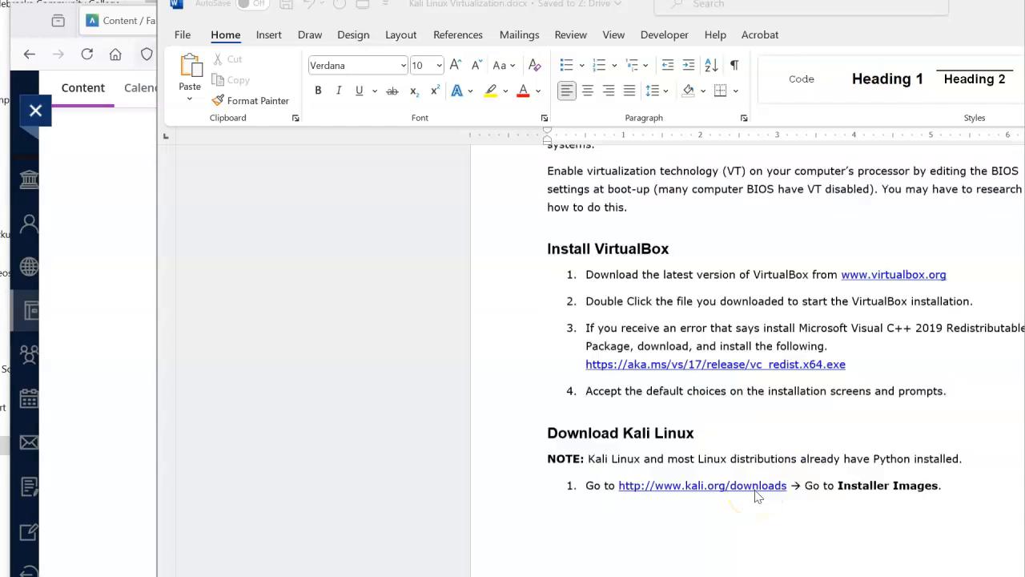
scroll(755, 495, down, 2)
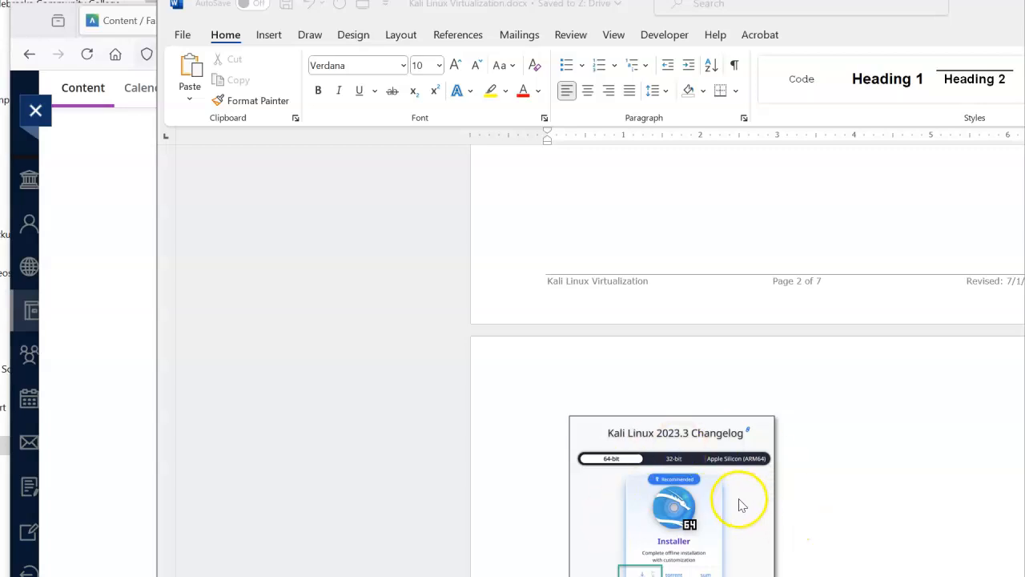
scroll(728, 377, up, 2)
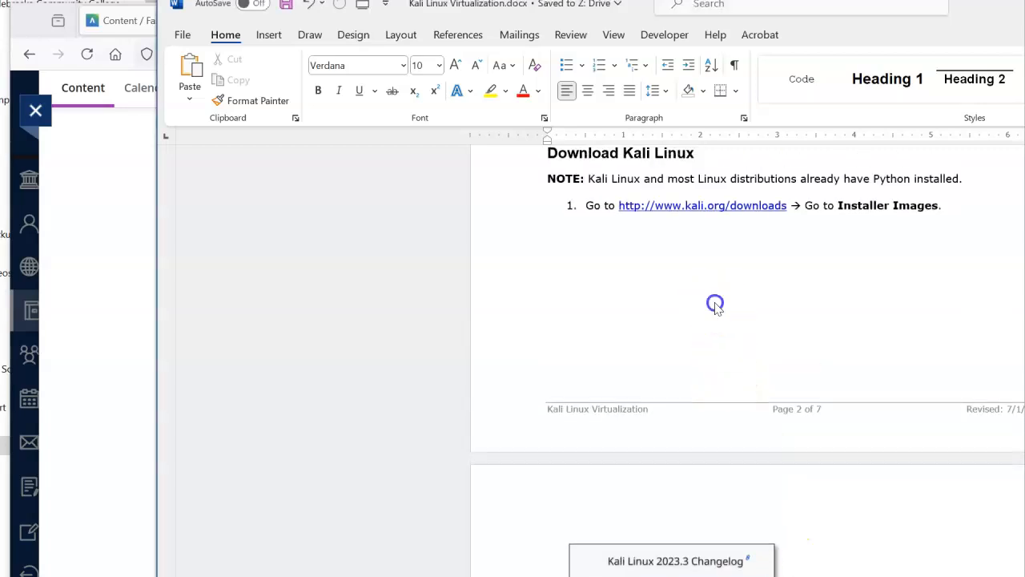
Open the kali.org downloads page in Firefox
ctrl+click(718, 207)
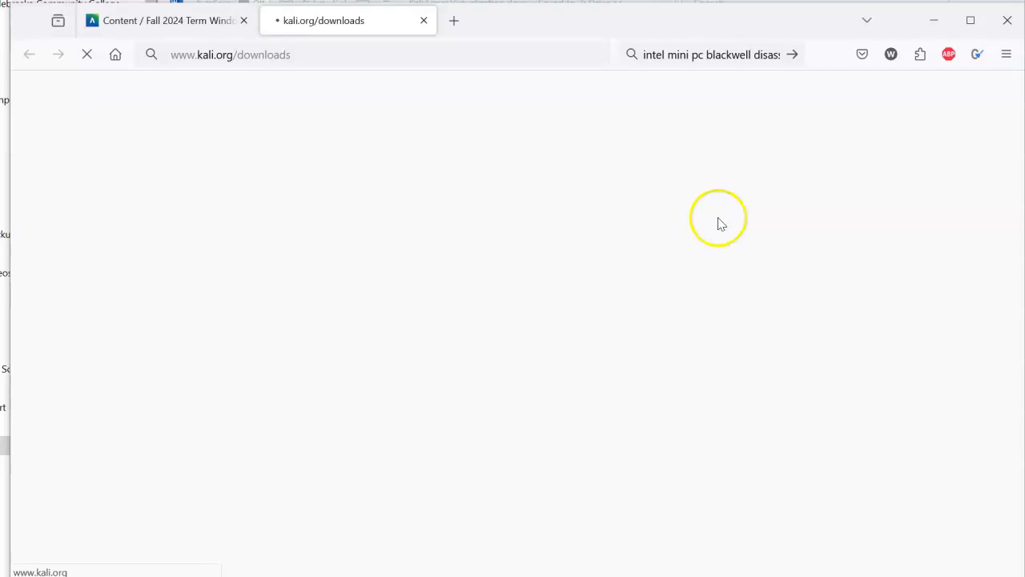
scroll(409, 265, down, 4)
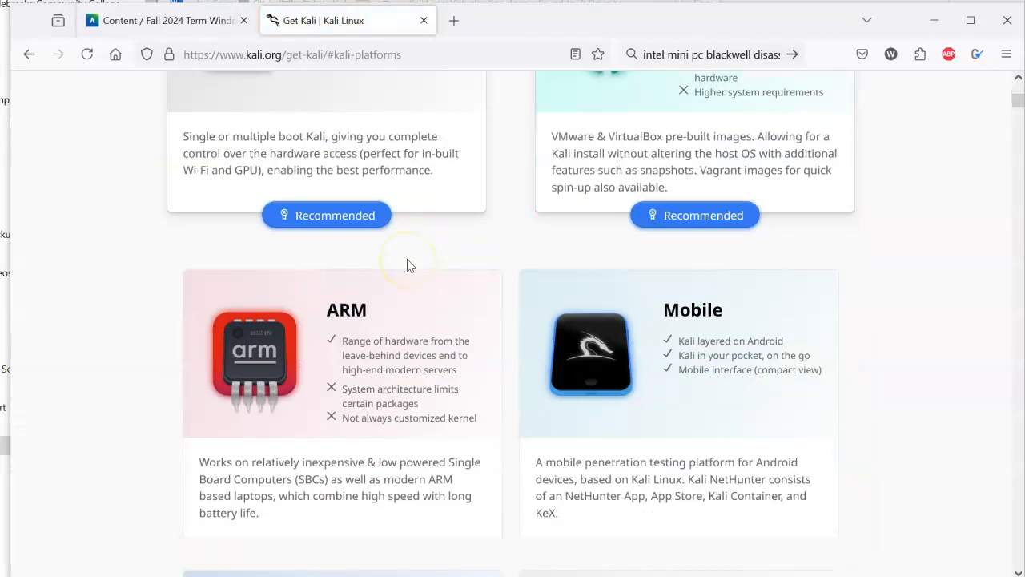
scroll(409, 265, up, 4)
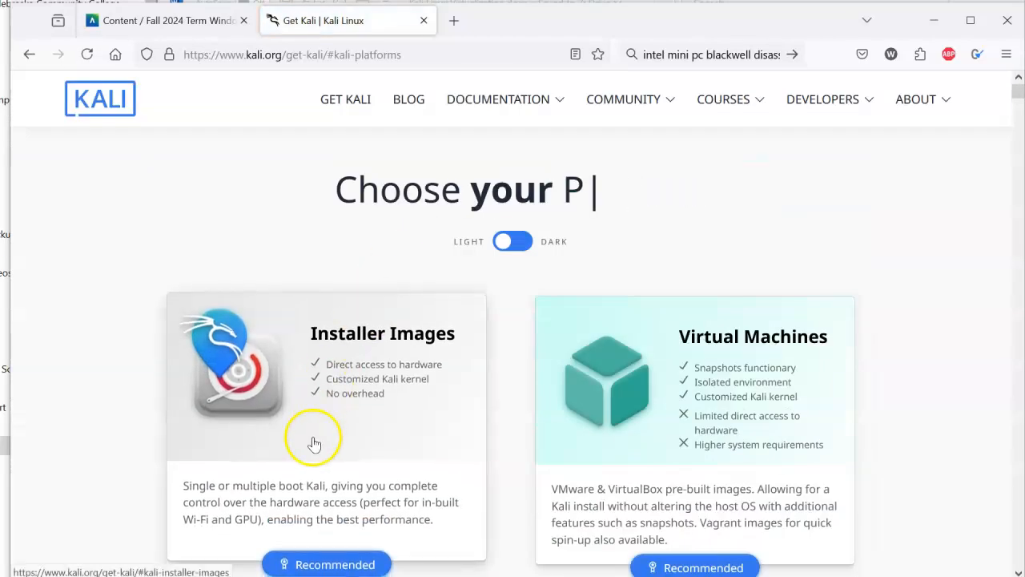
Under Installer Images, download the 64-bit Kali Linux 2024.2 installer
click(314, 441)
scroll(658, 405, down, 7)
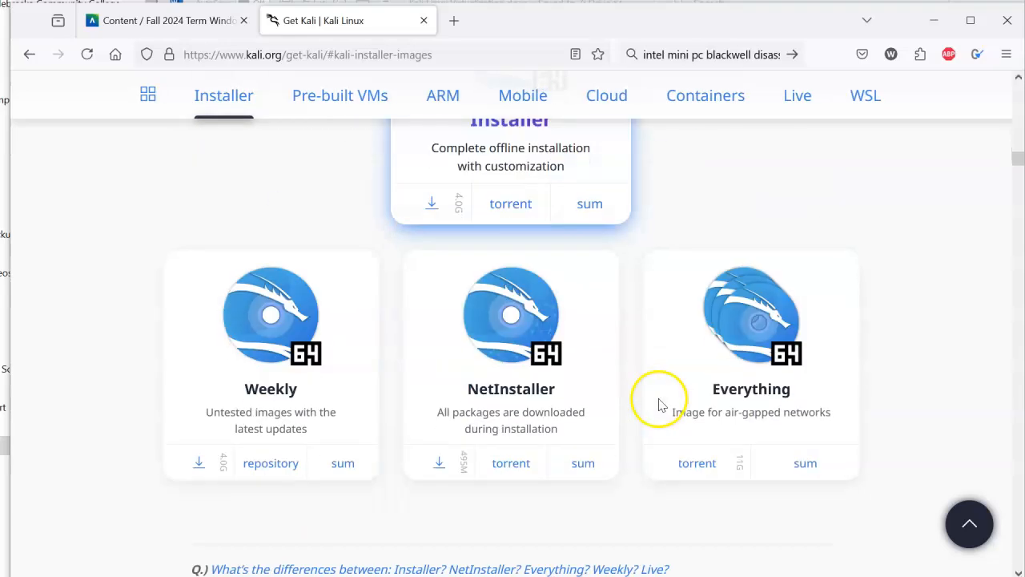
scroll(658, 404, up, 4)
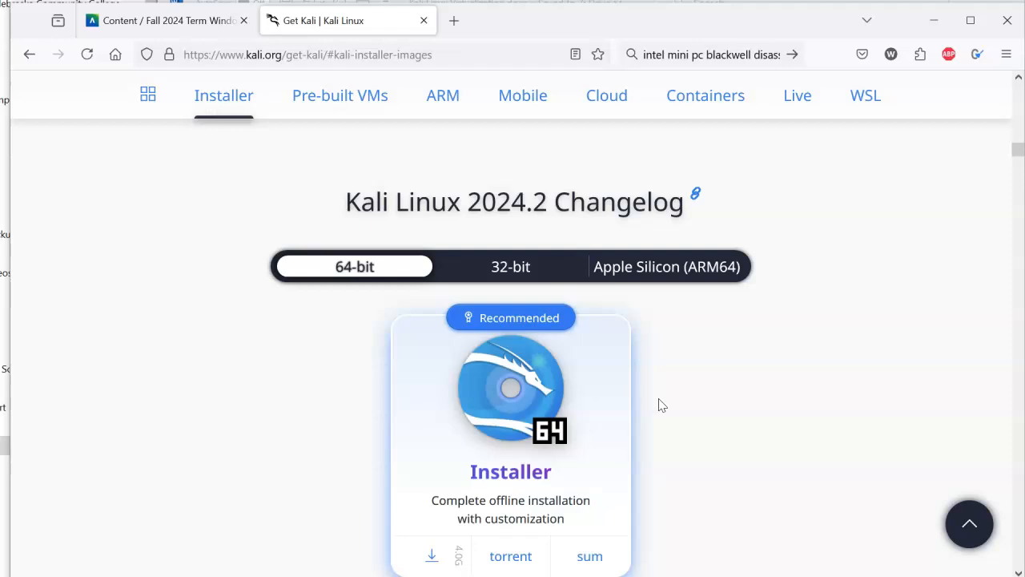
click(700, 403)
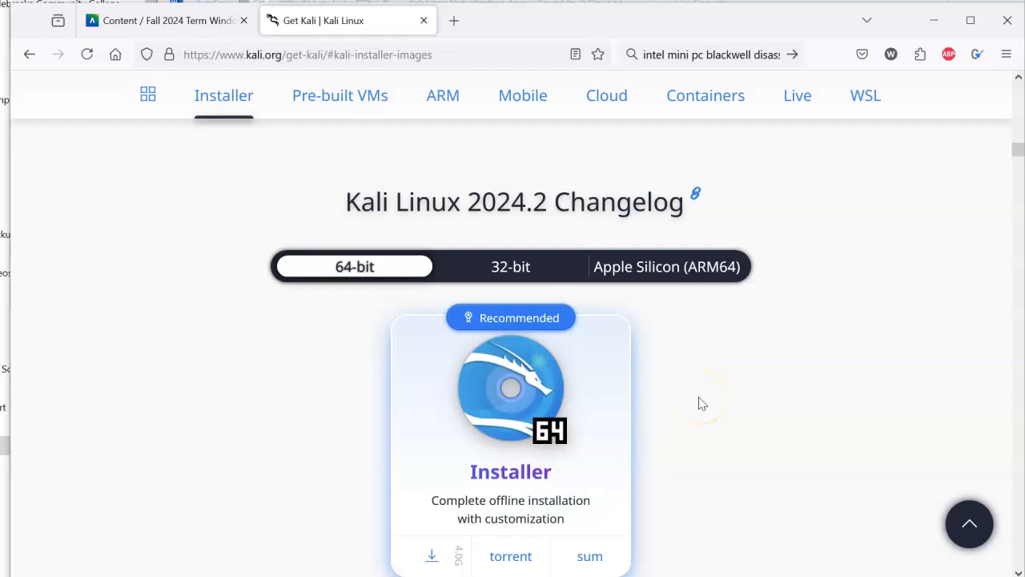
click(441, 555)
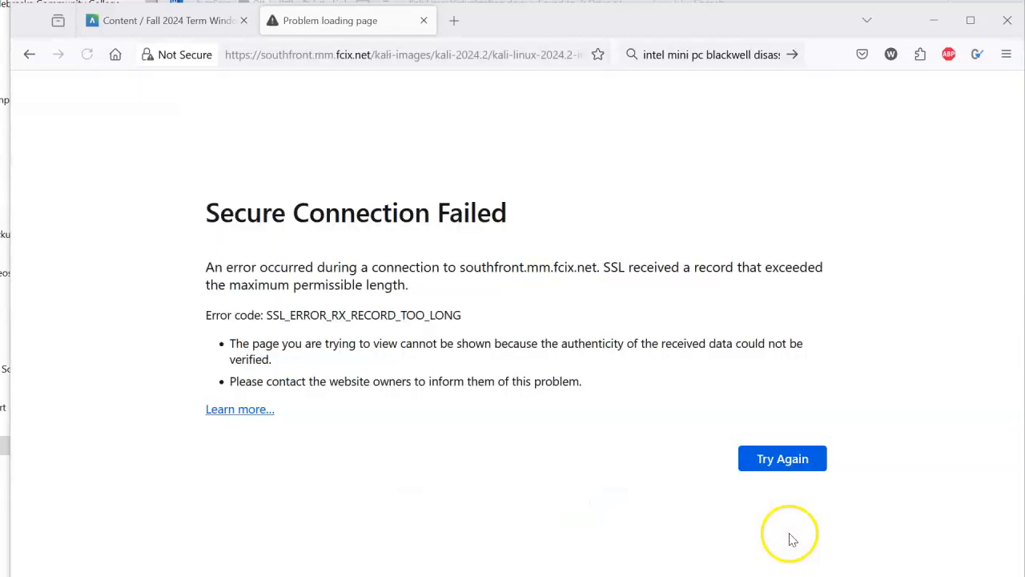
Retry the Kali ISO download and pick This PC > Downloads as the save folder
click(756, 462)
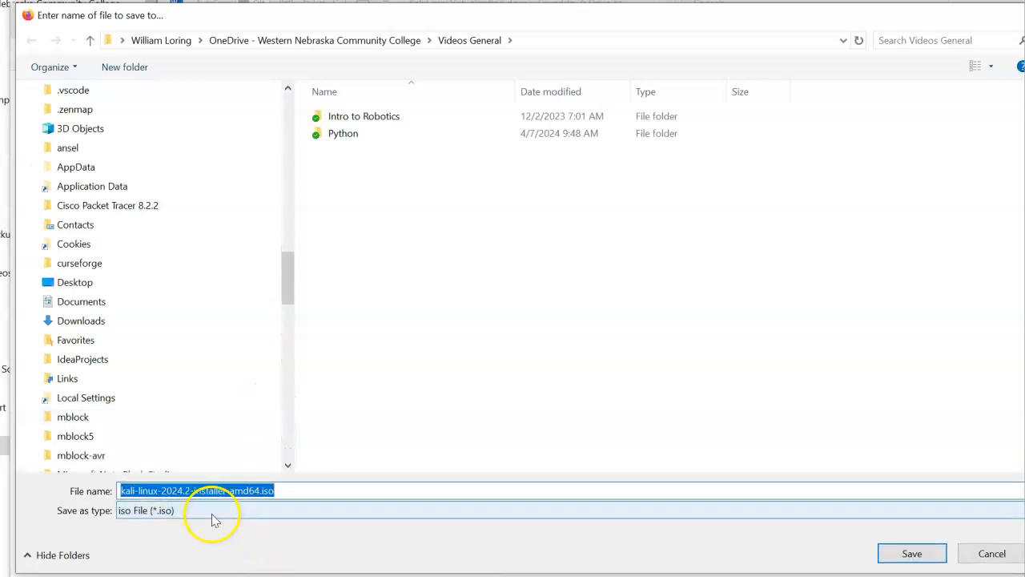
scroll(229, 248, up, 15)
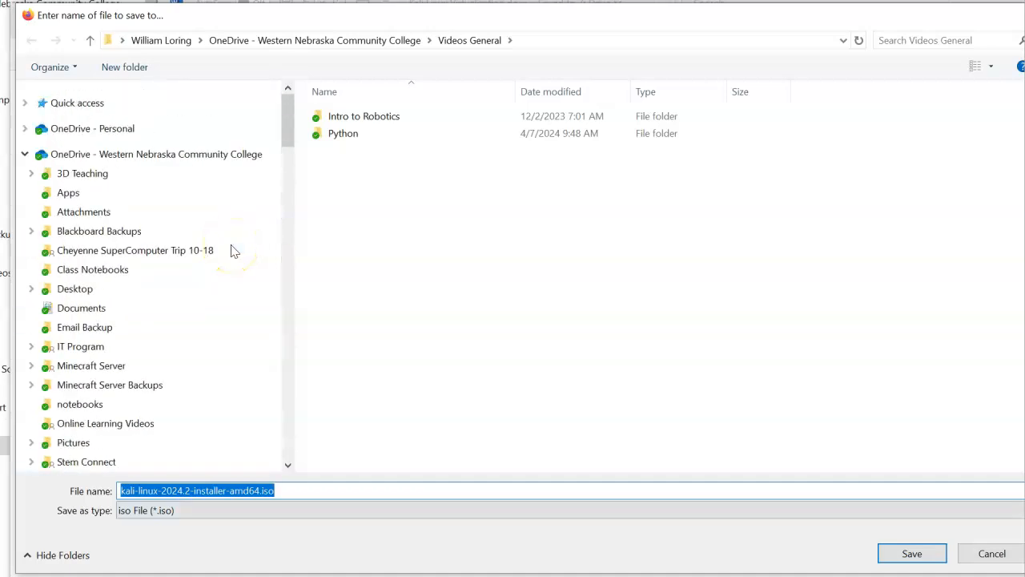
click(25, 153)
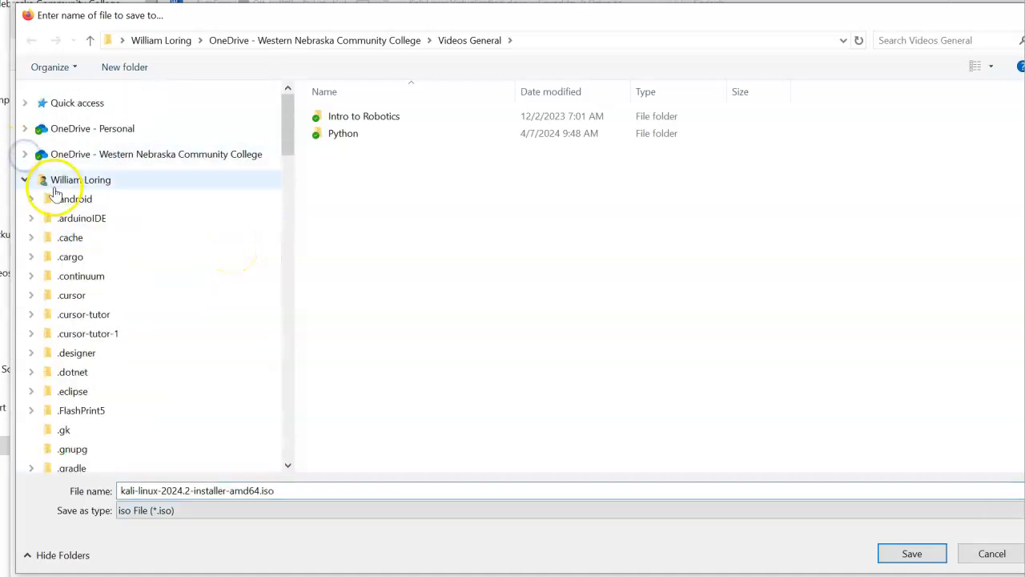
click(25, 180)
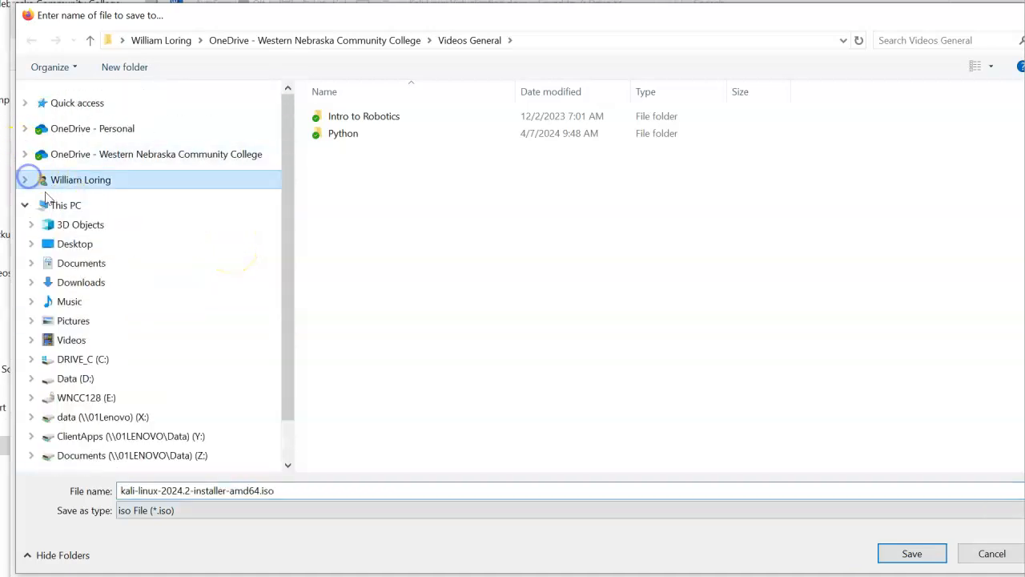
click(90, 281)
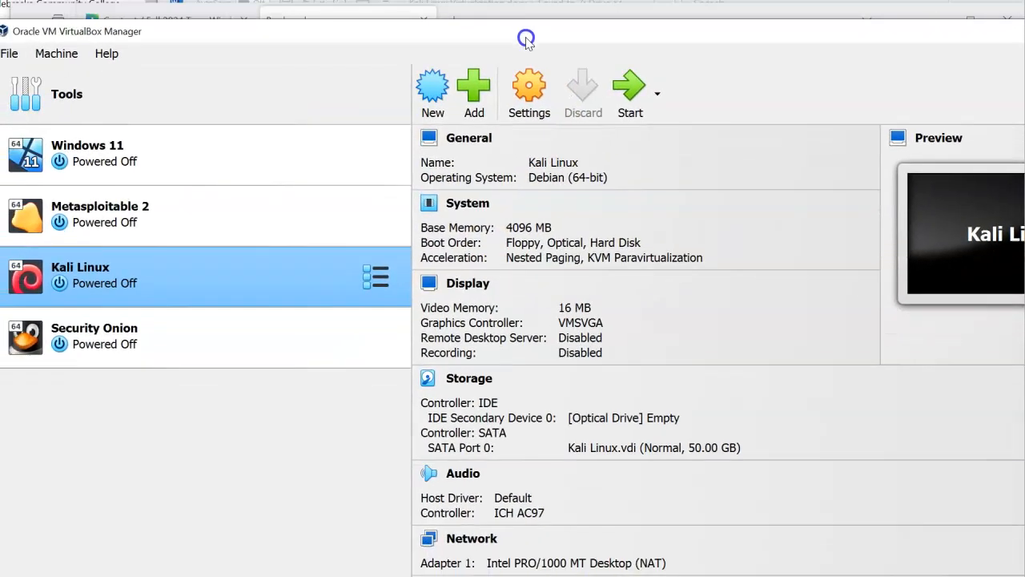
Remove the old Kali Linux VM and delete all of its files
right_click(177, 274)
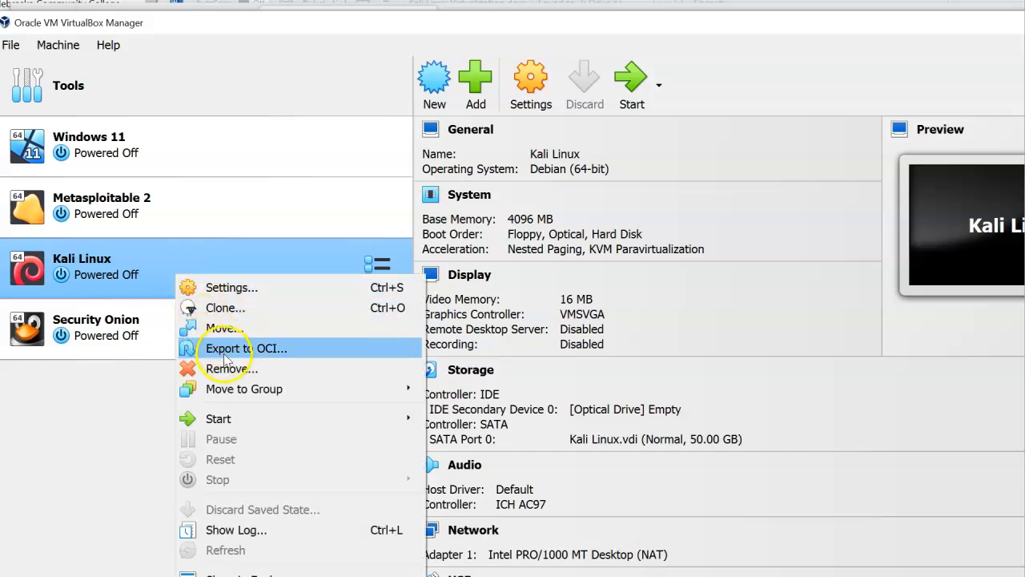
click(228, 367)
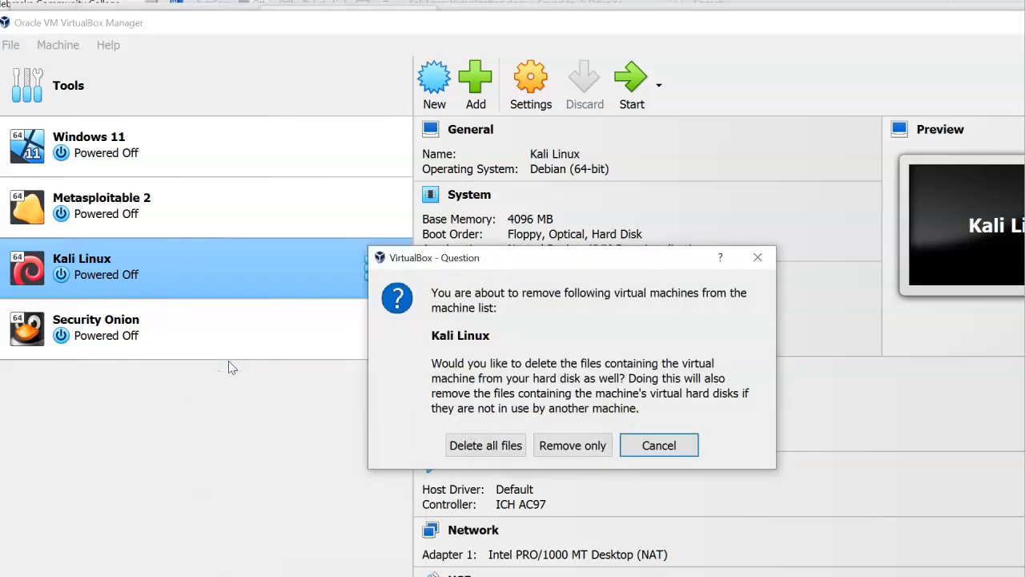
click(495, 446)
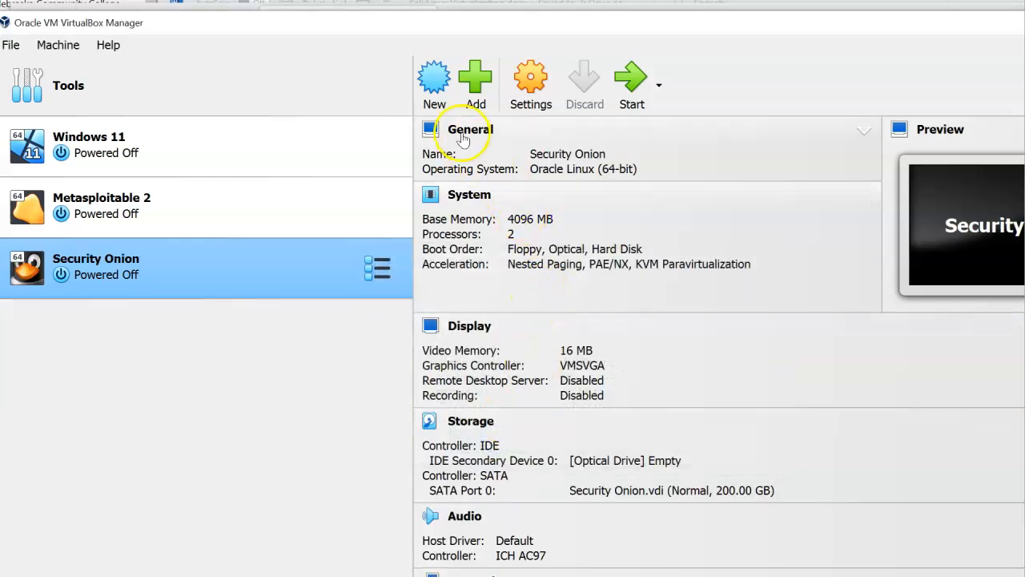
Create a new VM named 'Kali Linux', type Linux, version Debian 12 Bookworm (64-bit)
click(432, 88)
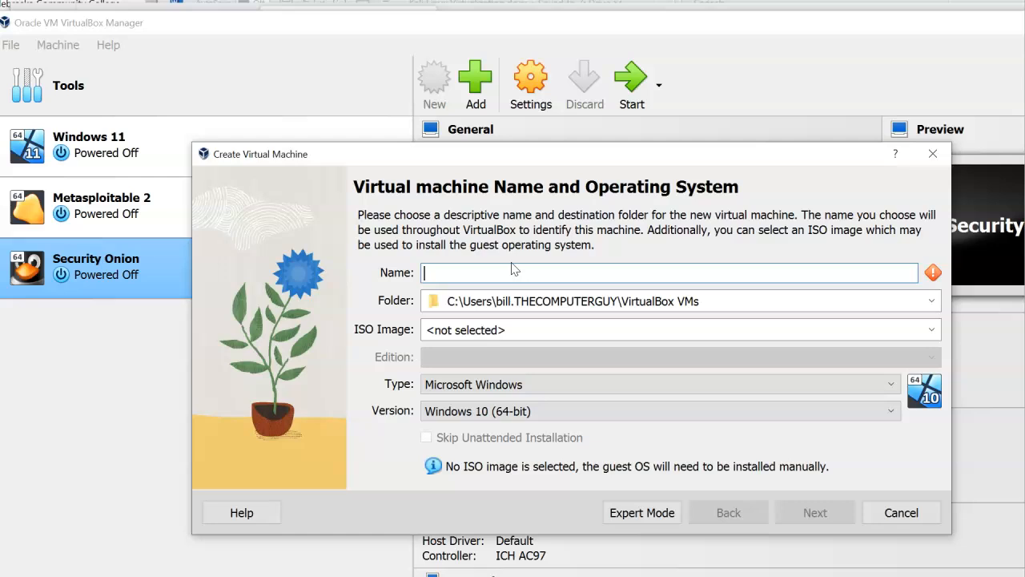
text(Kal)
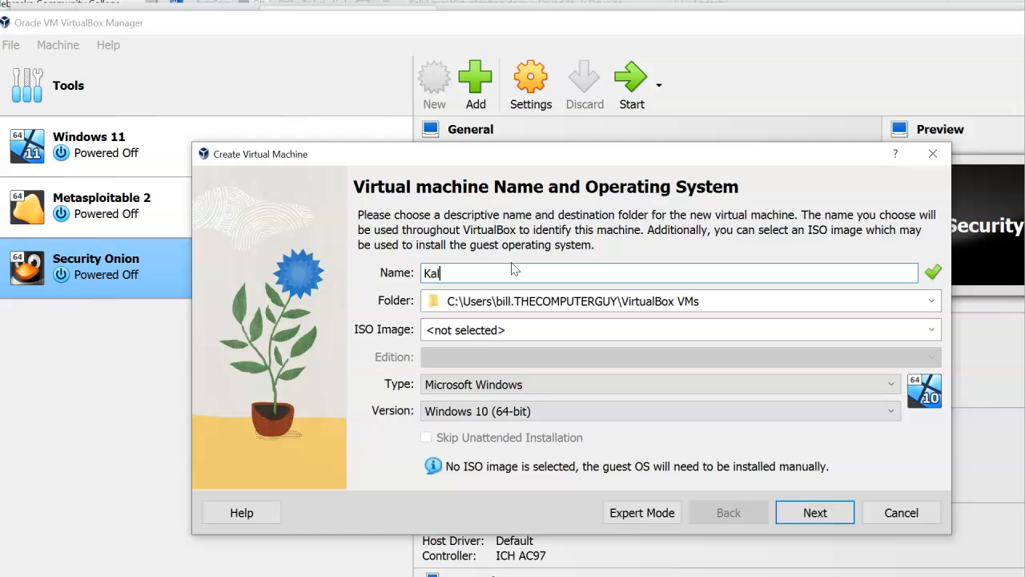
text(i LIn)
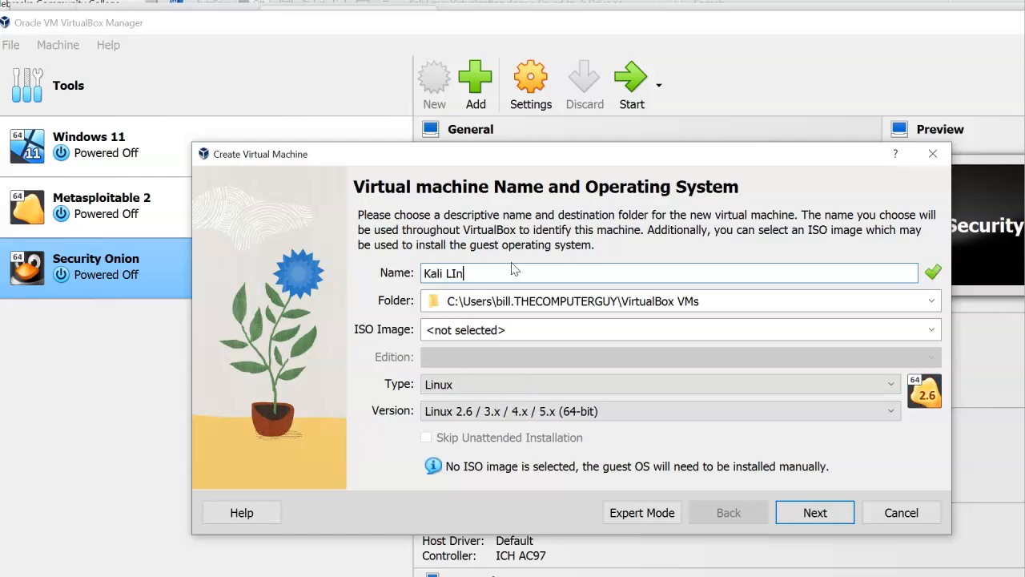
text(inux)
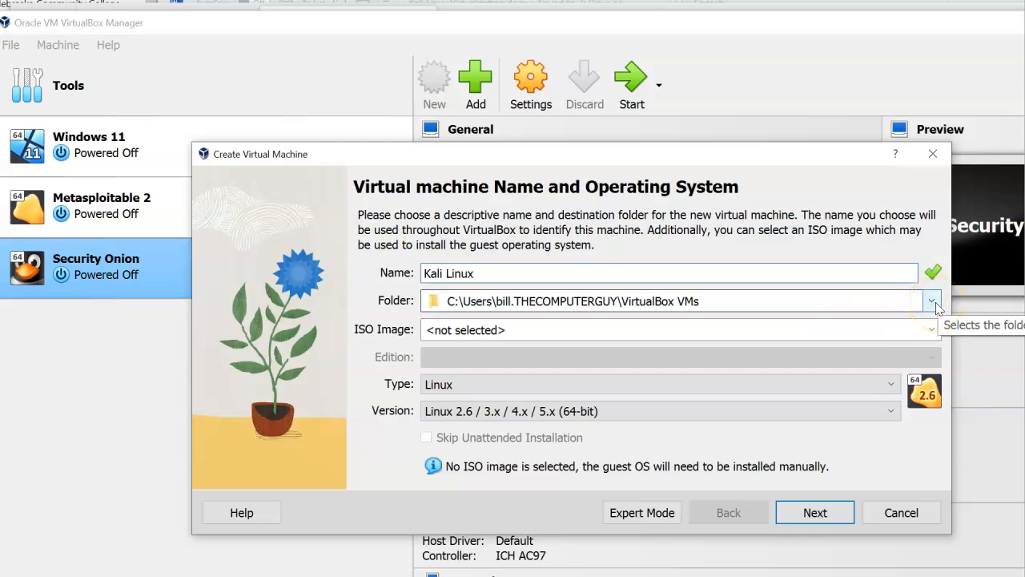
click(657, 384)
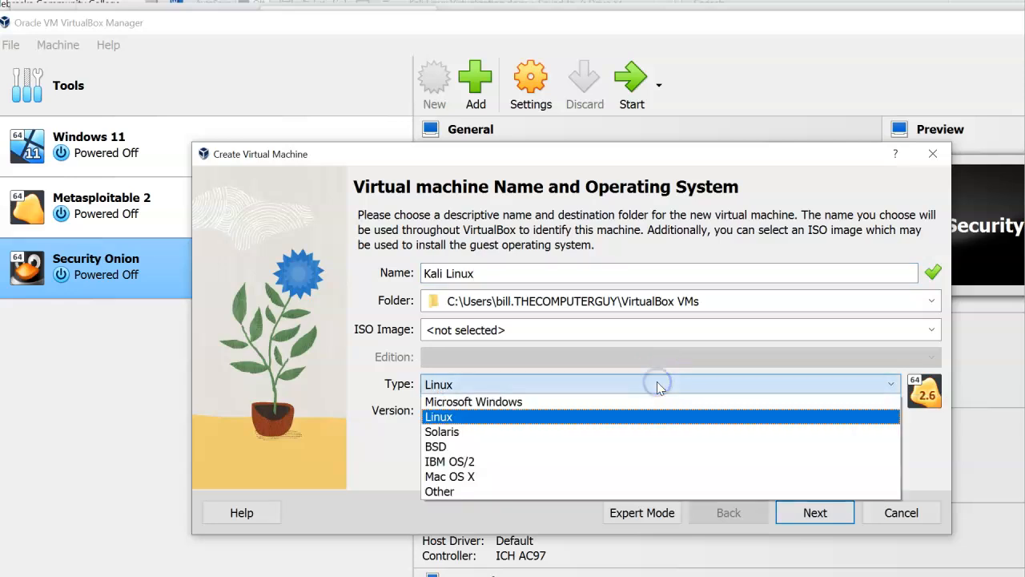
click(656, 383)
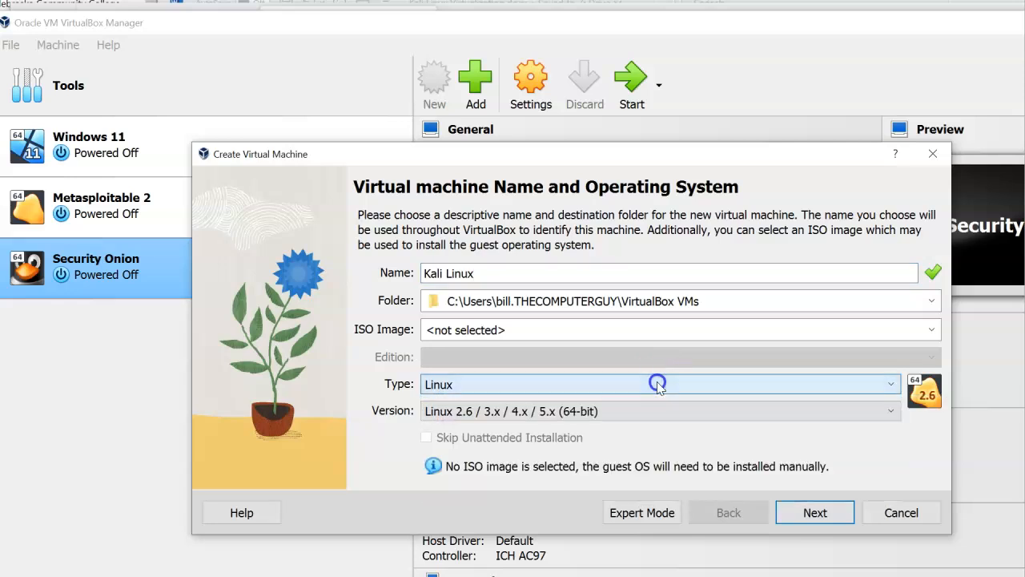
click(627, 415)
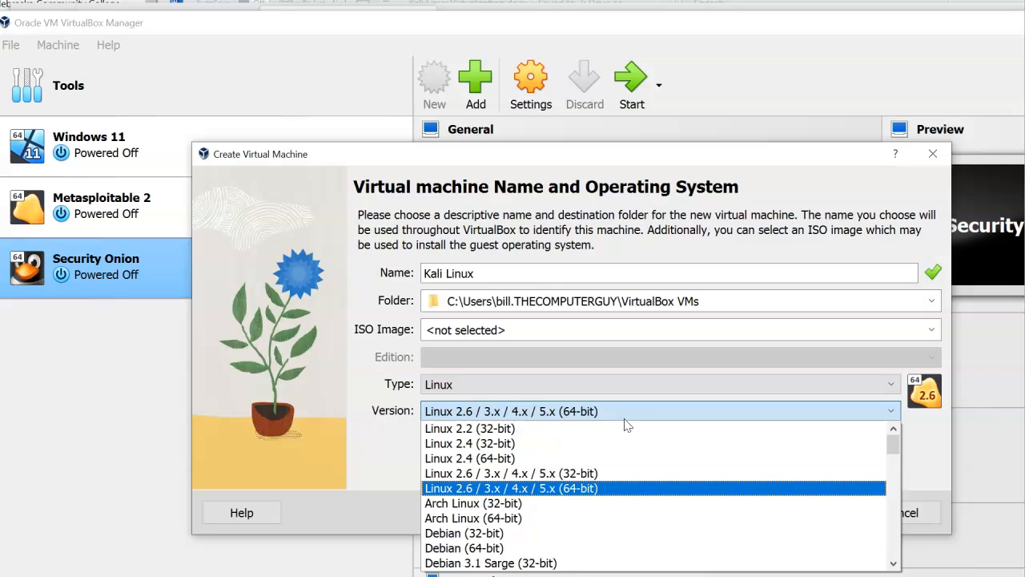
scroll(632, 481, down, 7)
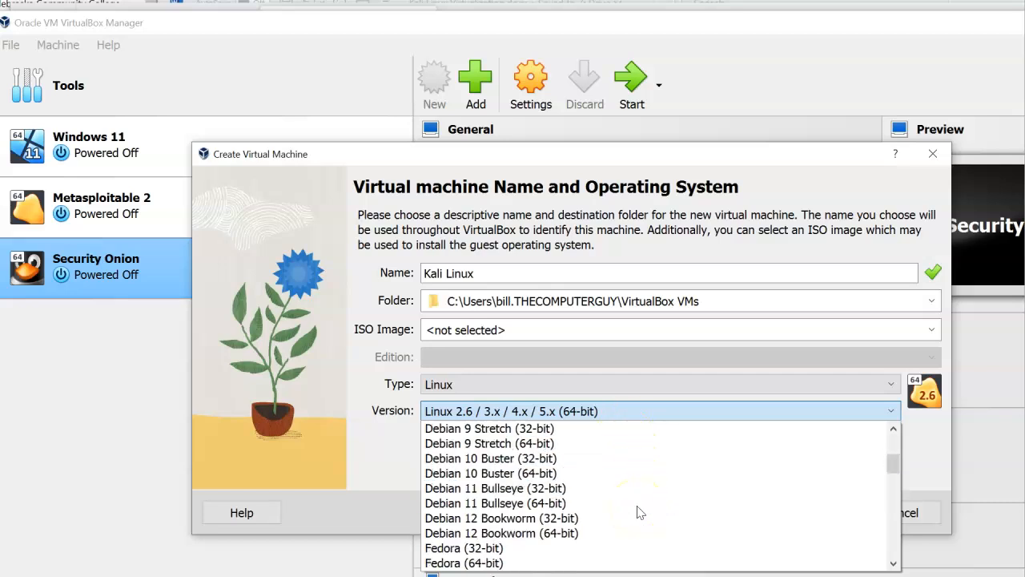
click(587, 533)
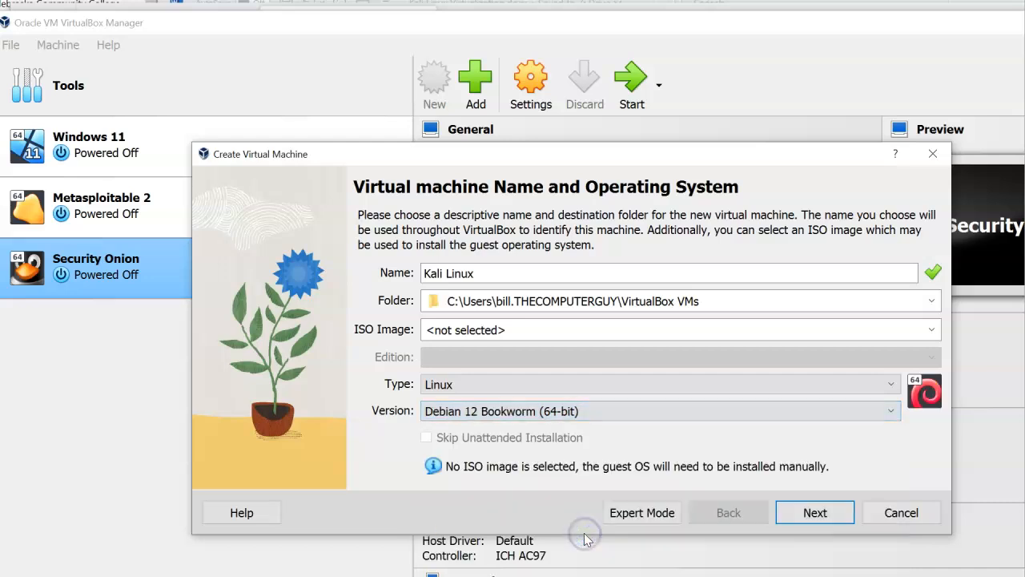
click(816, 513)
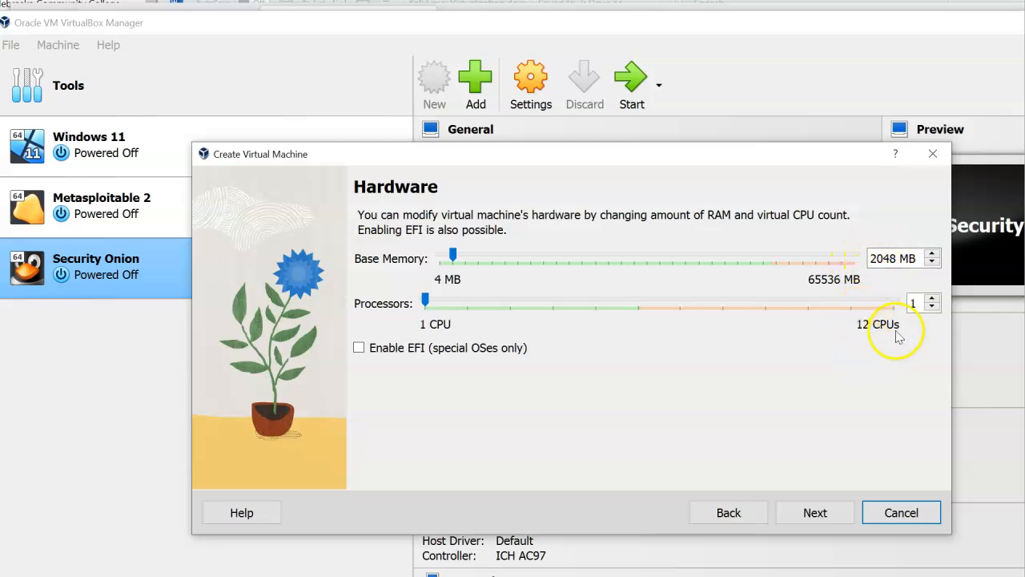
Set the new machine's base memory to 4096 MB and continue
click(865, 258)
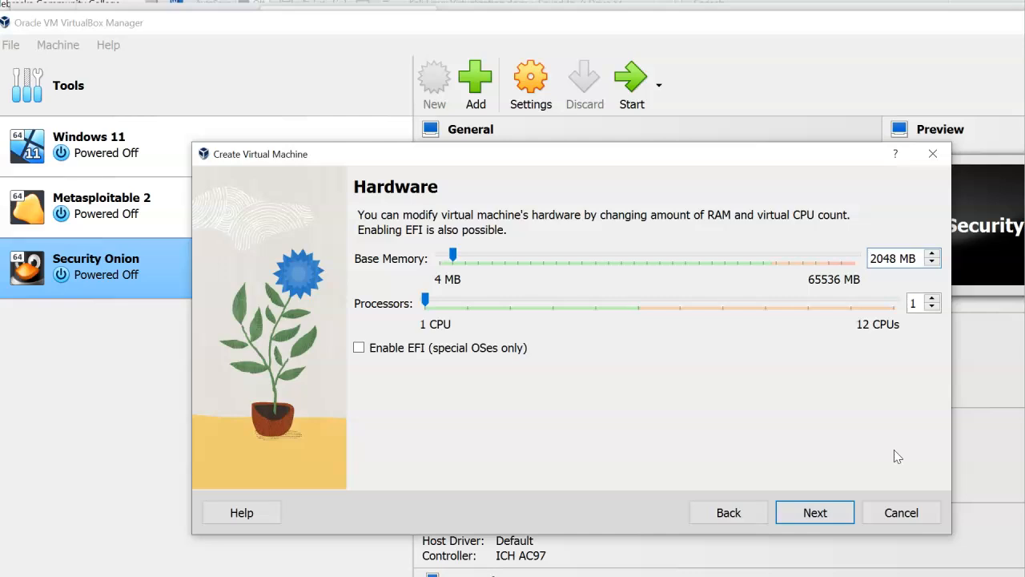
key(Delete)
text(4)
key(BackSpace)
key(BackSpace)
text(96)
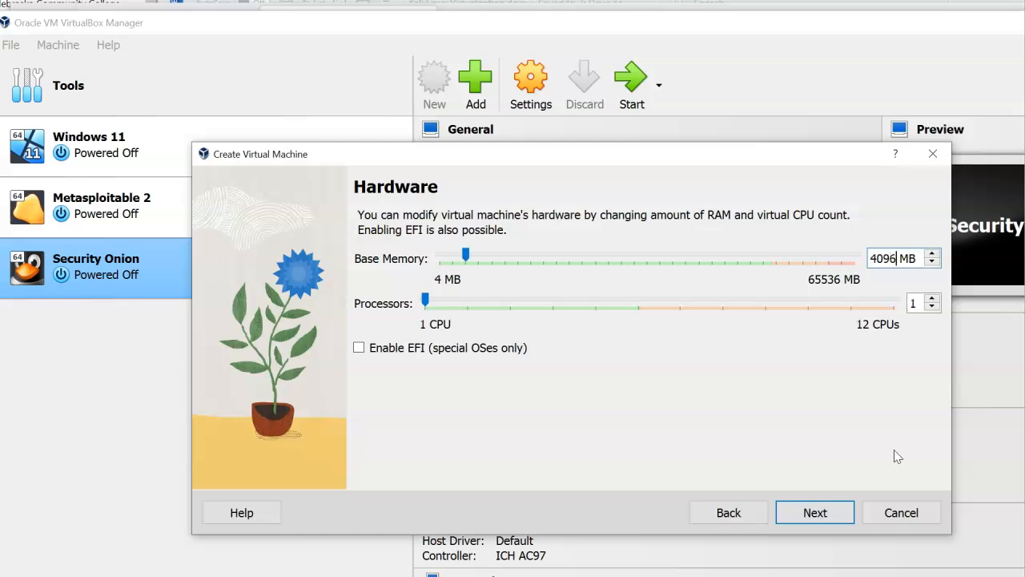
click(814, 517)
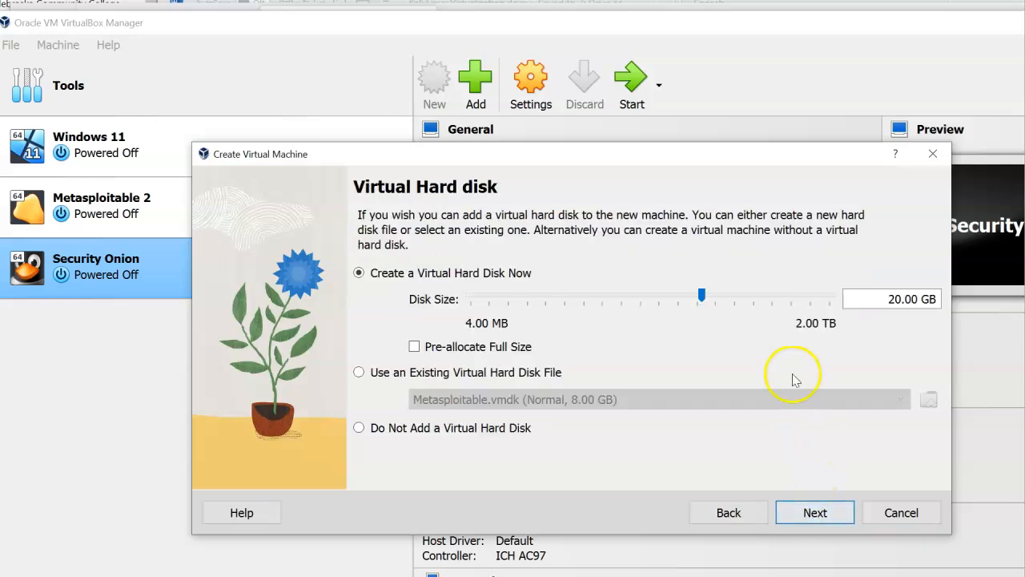
Give the VM a 50 GB virtual hard disk and finish creating it
click(868, 298)
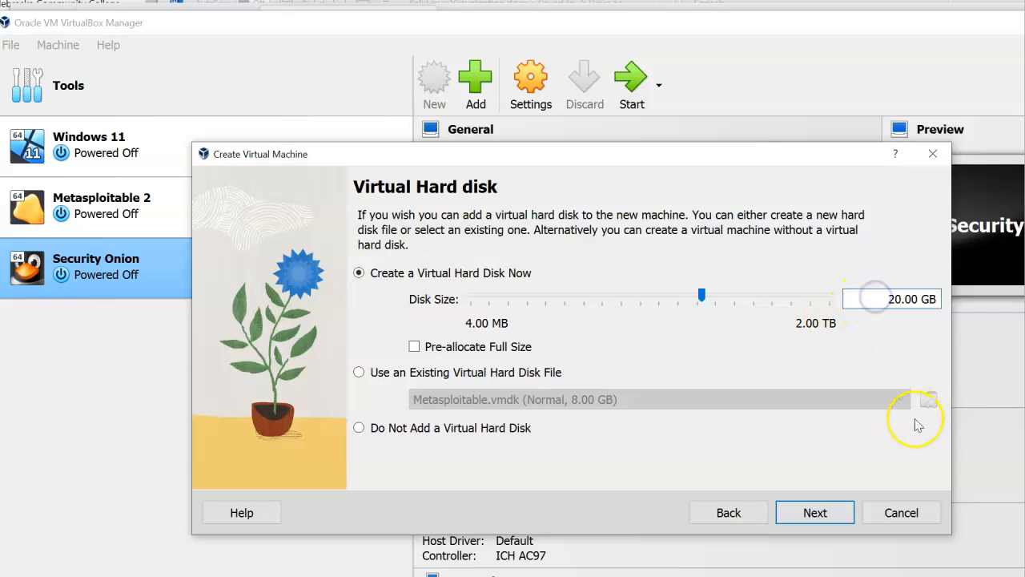
key(Delete)
text(5)
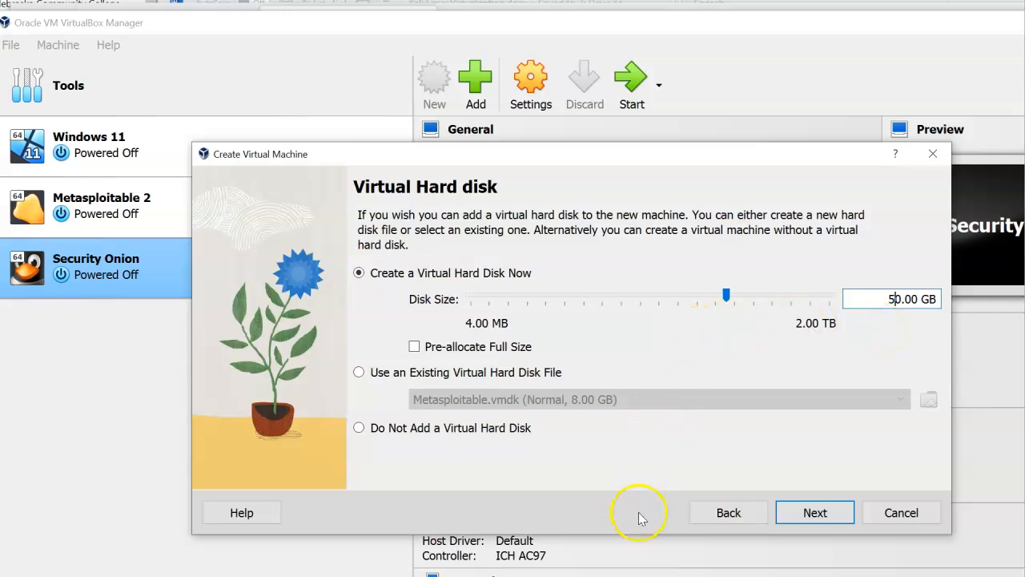
click(816, 514)
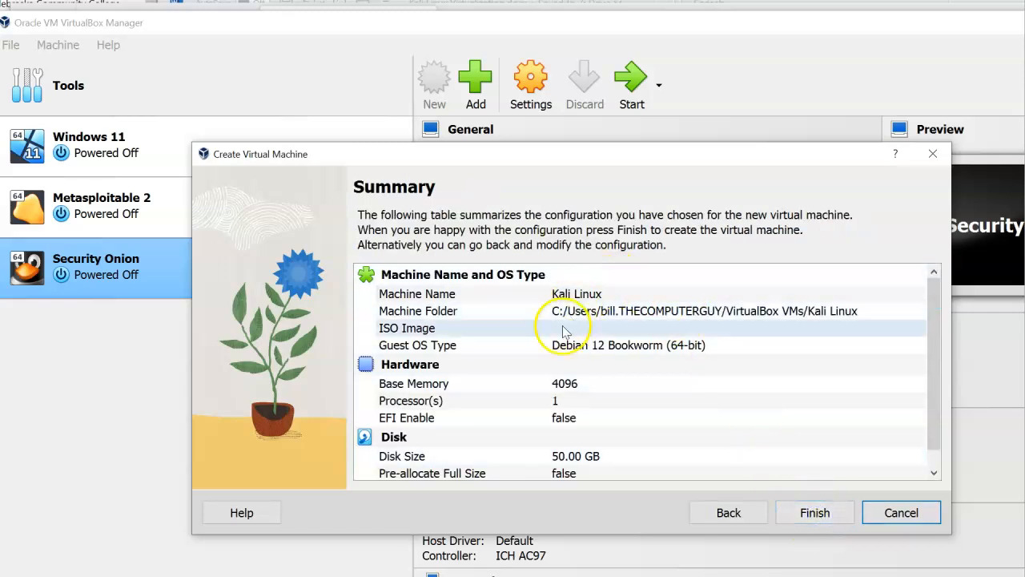
click(807, 509)
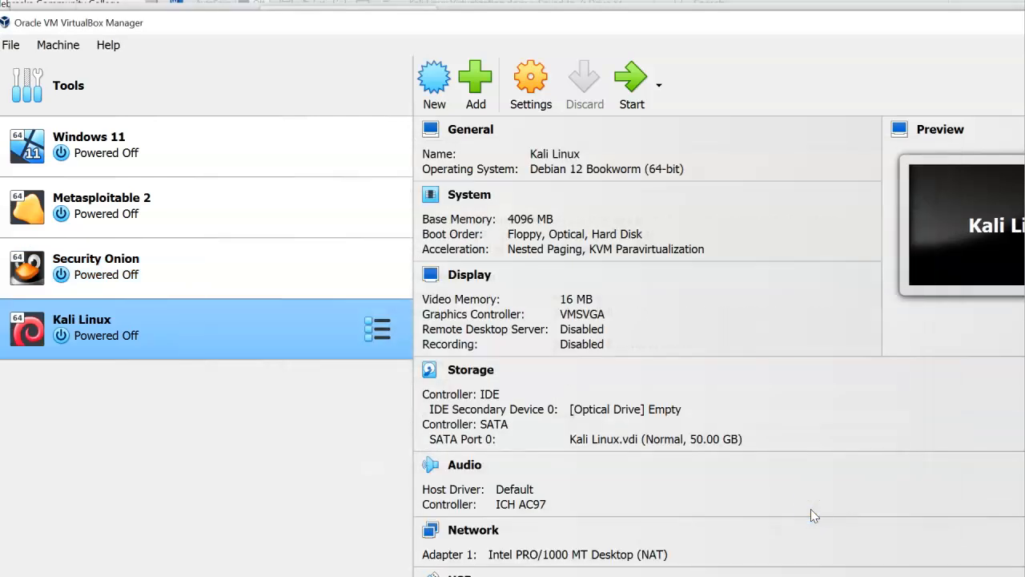
Enable PAE/NX in the Kali Linux VM's System > Processor settings
right_click(180, 333)
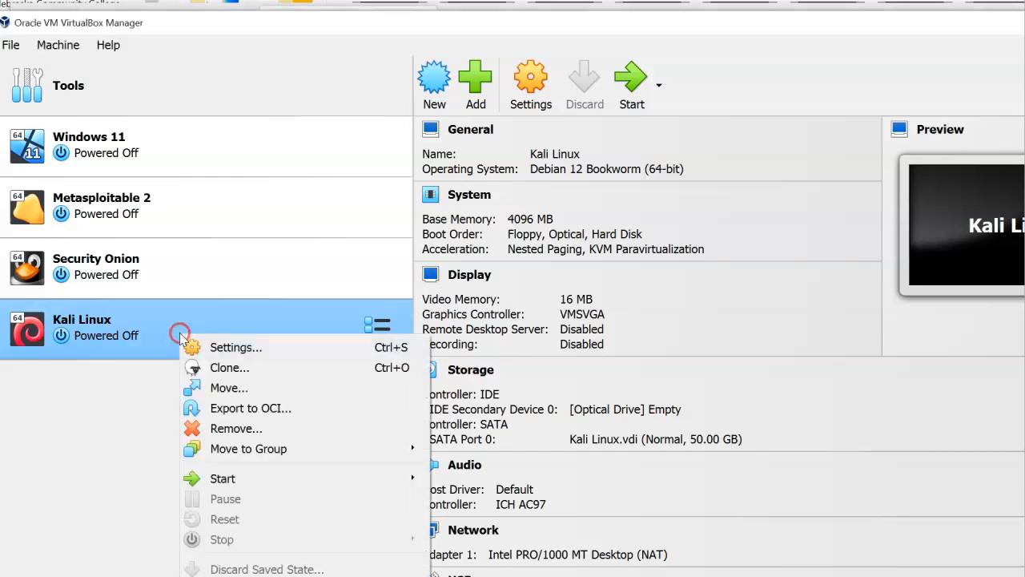
click(215, 351)
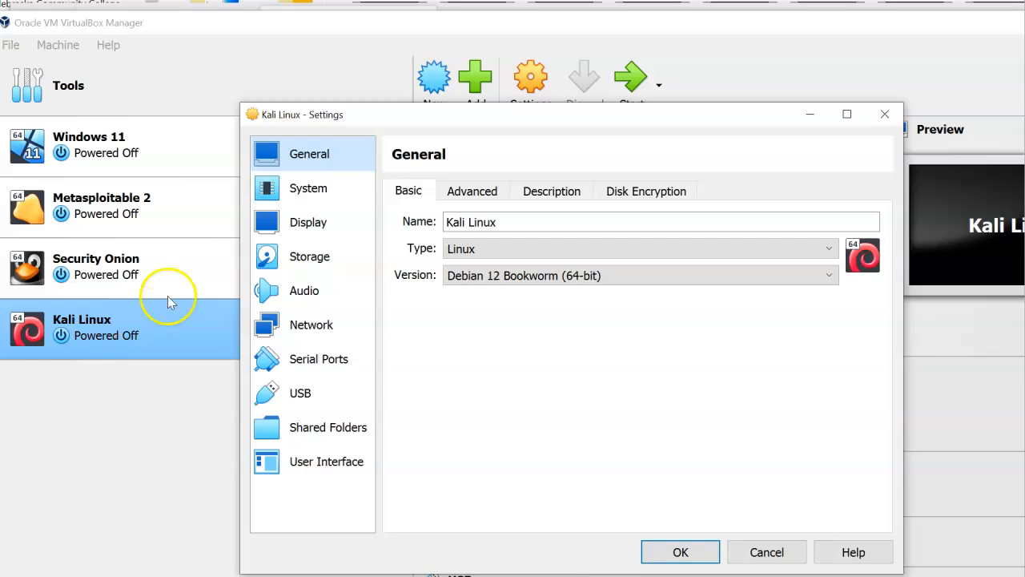
click(310, 192)
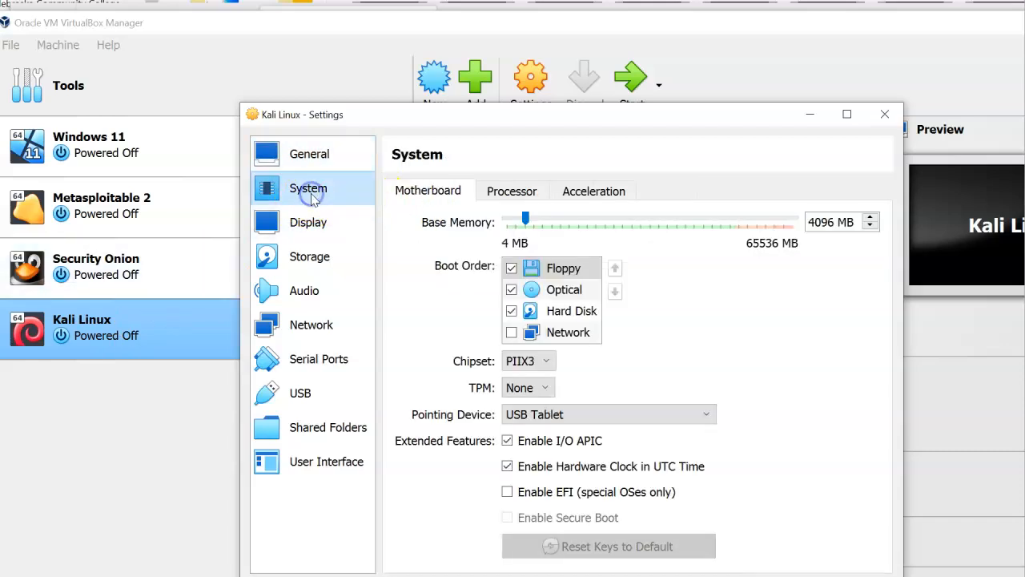
click(500, 196)
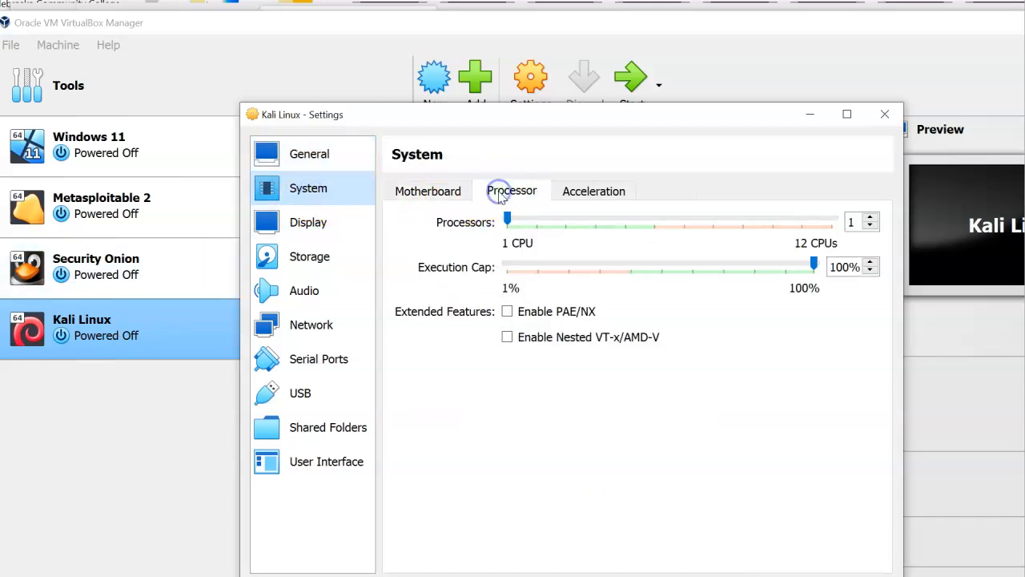
click(507, 312)
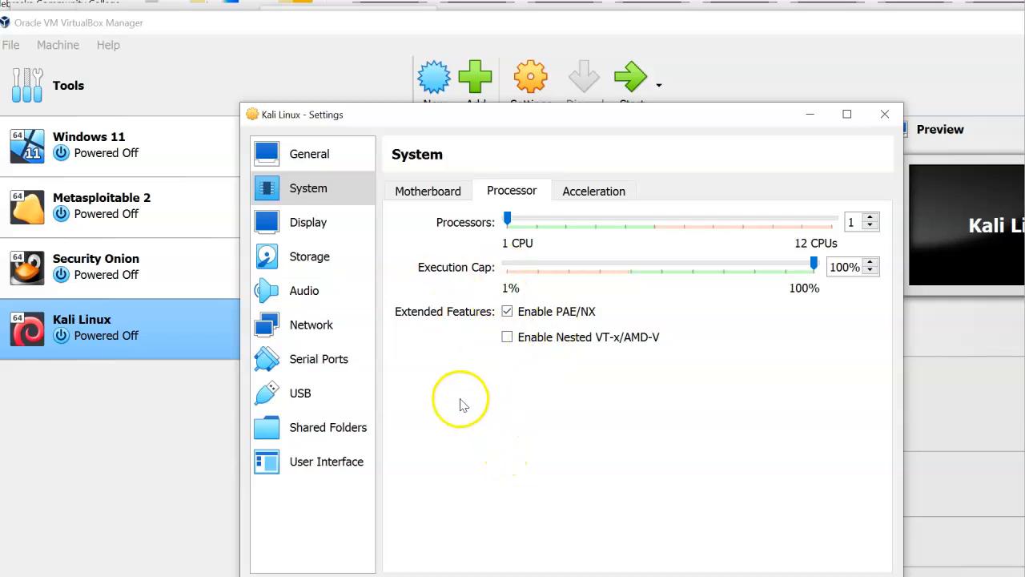
Raise video memory to 128 MB, save the settings, and start the VM
click(309, 225)
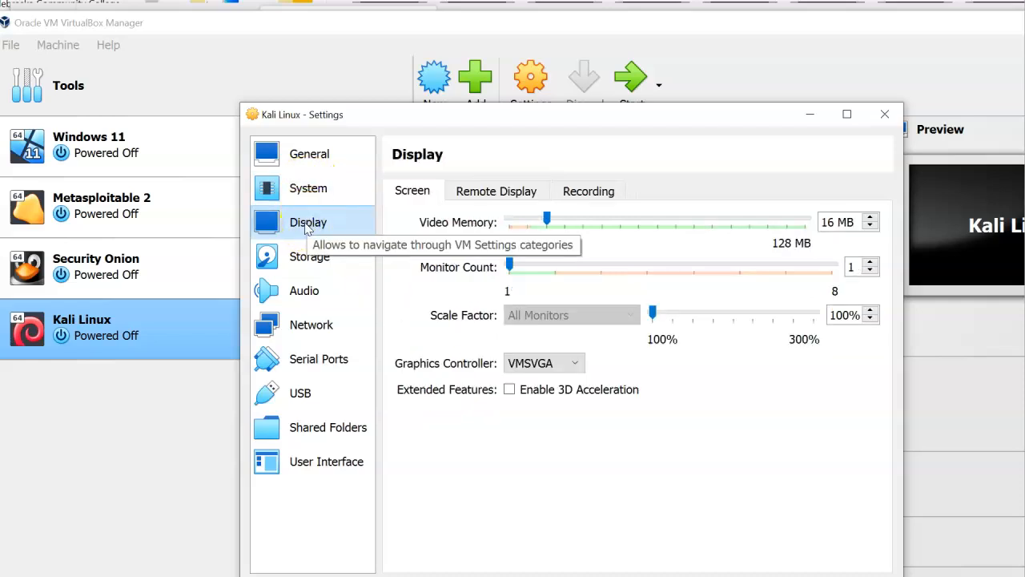
click(548, 218)
drag(548, 218, 828, 238)
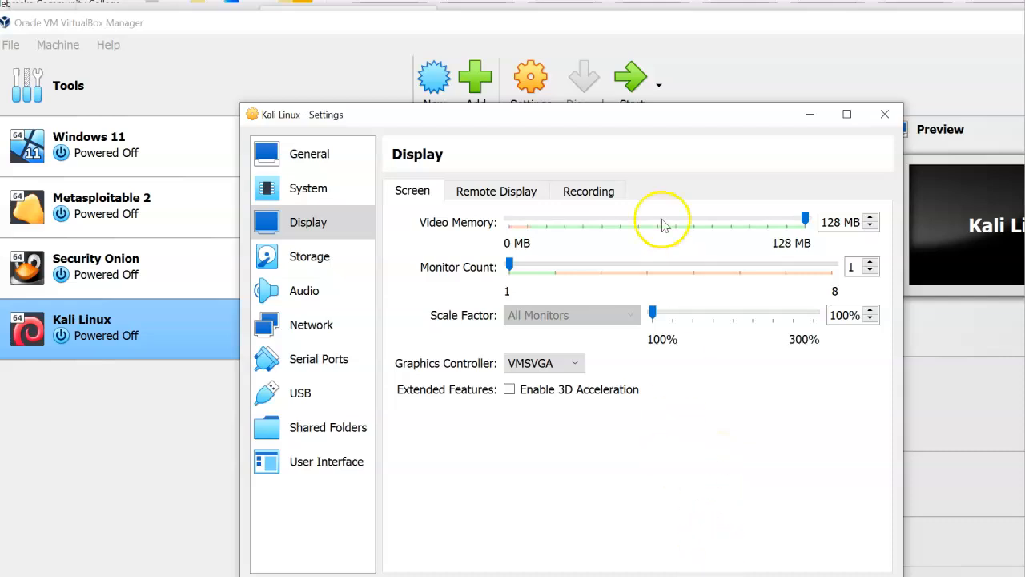
click(634, 128)
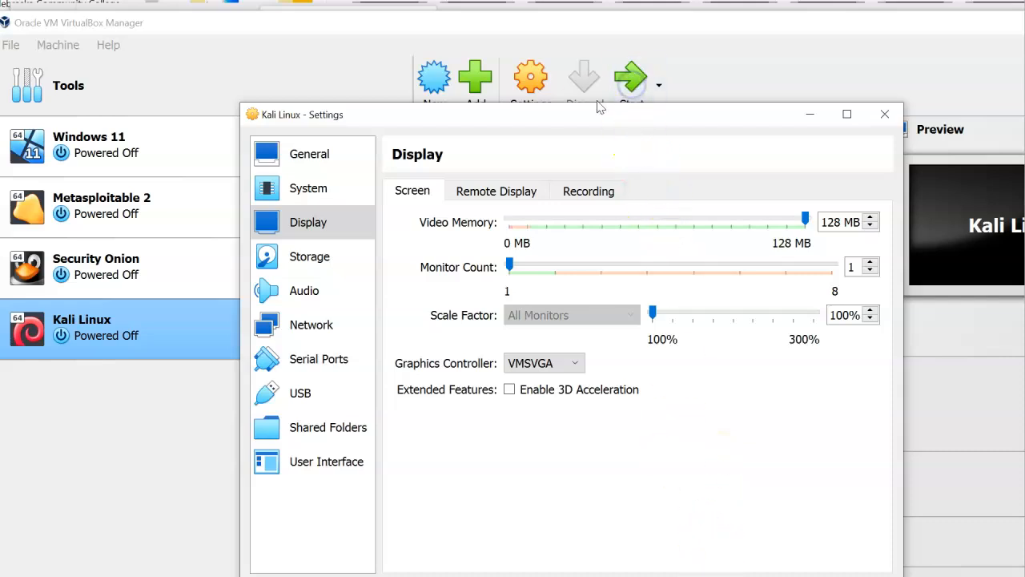
drag(575, 114, 576, 65)
click(659, 535)
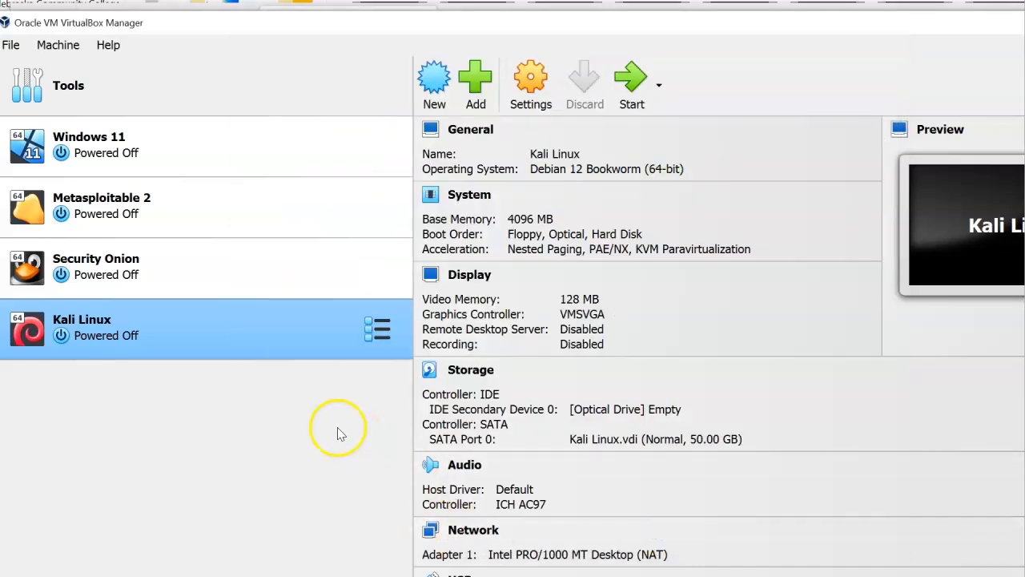
click(630, 81)
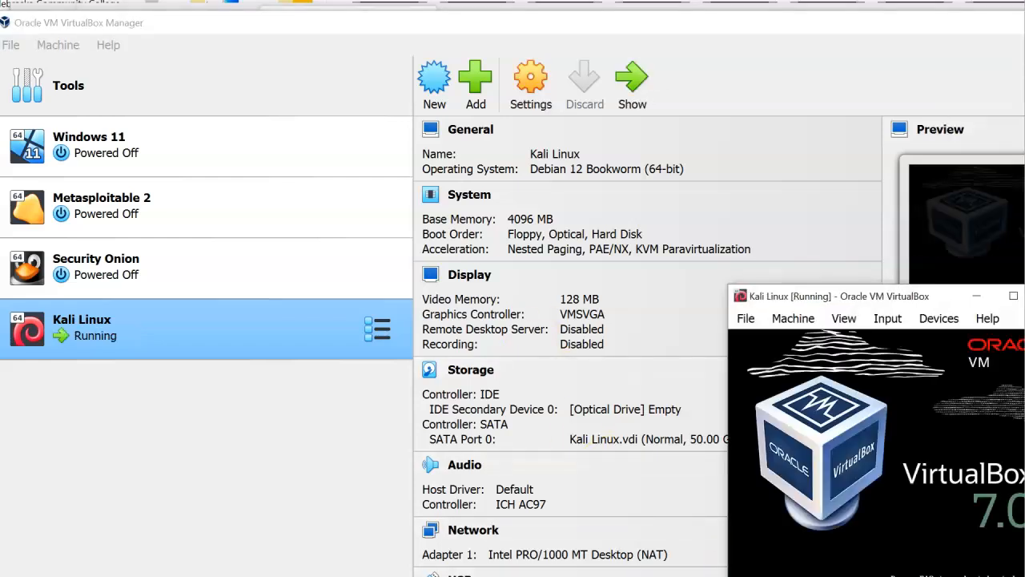
Mount kali-linux-2024.2-installer-amd64.iso from the Kali Linux folder and retry the boot
drag(866, 287, 323, 36)
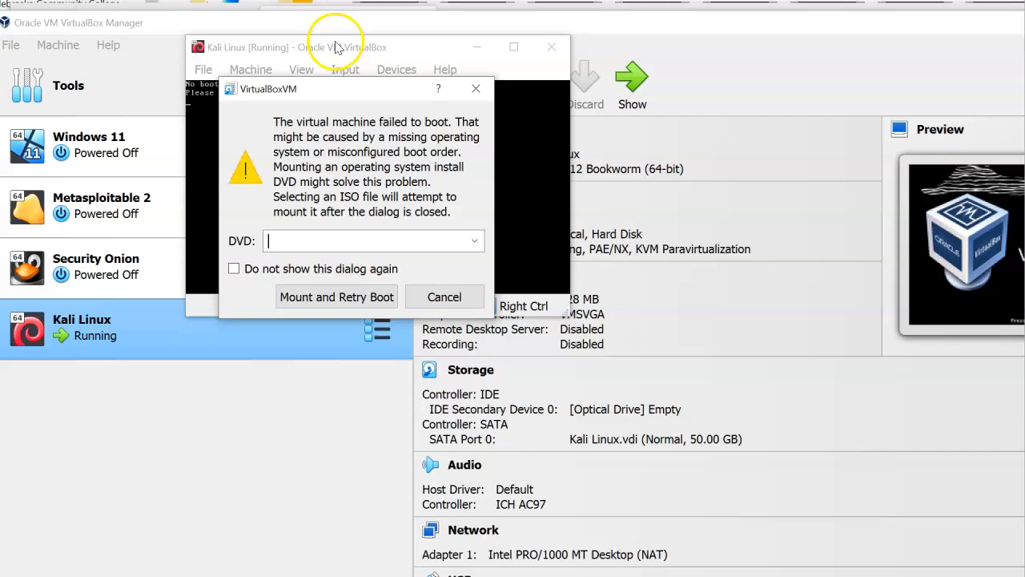
click(479, 243)
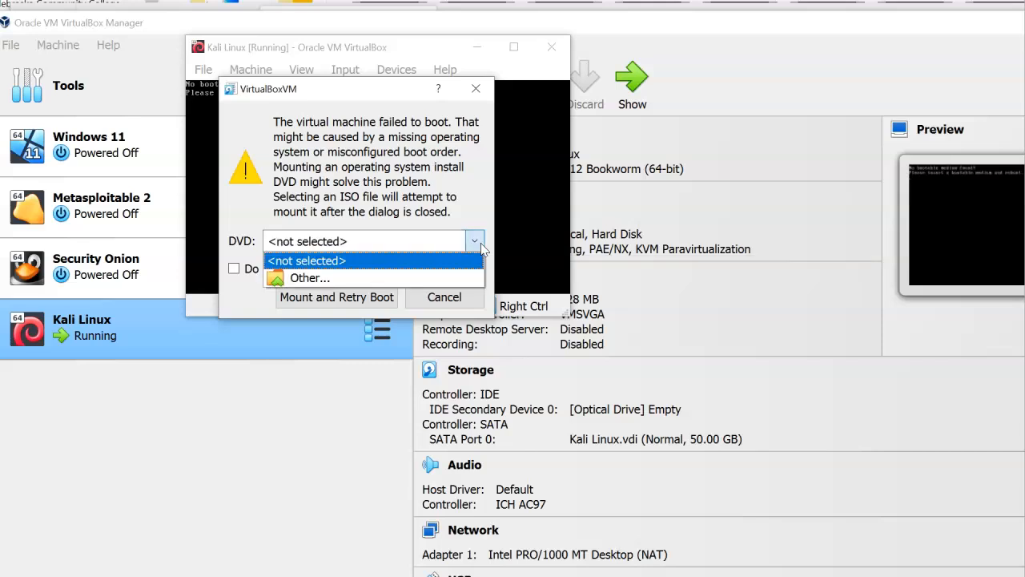
click(411, 278)
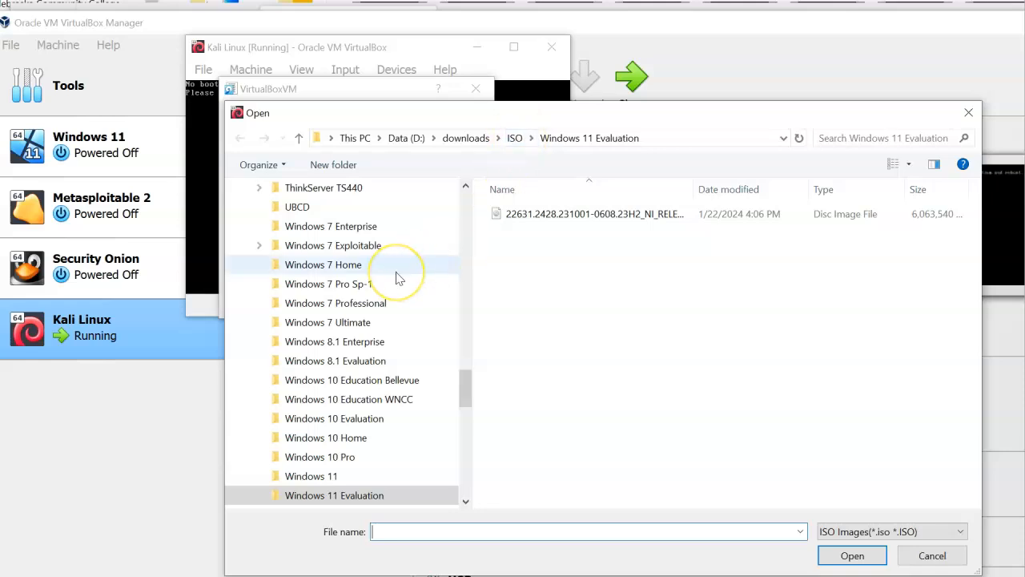
scroll(398, 277, up, 7)
scroll(398, 277, up, 5)
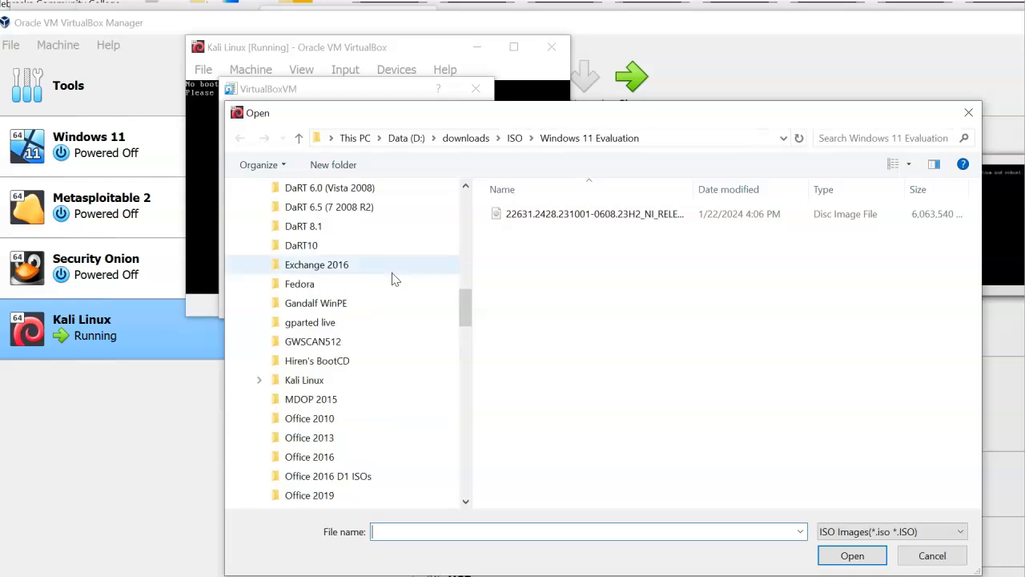
click(336, 380)
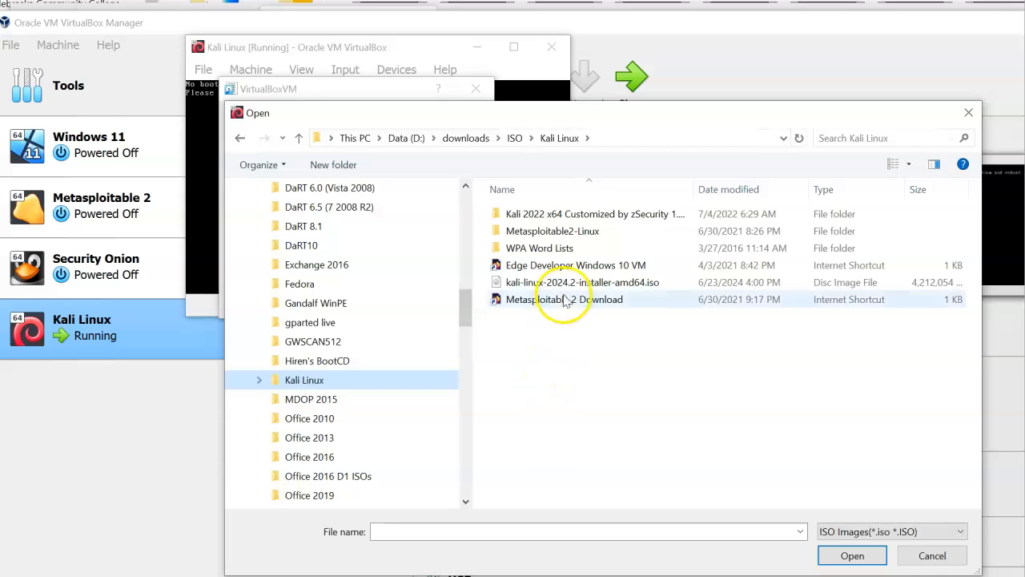
double_click(632, 284)
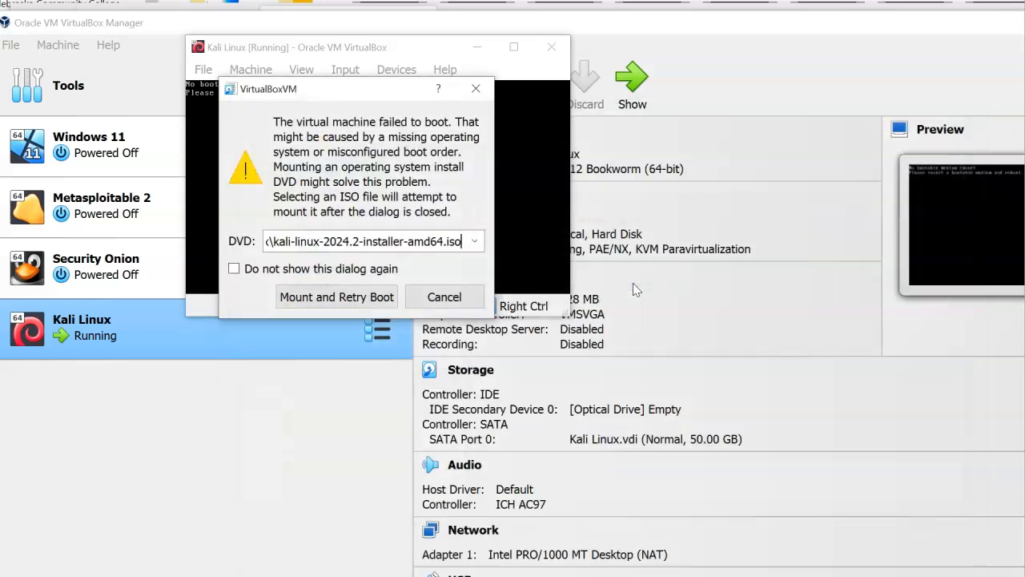
click(376, 298)
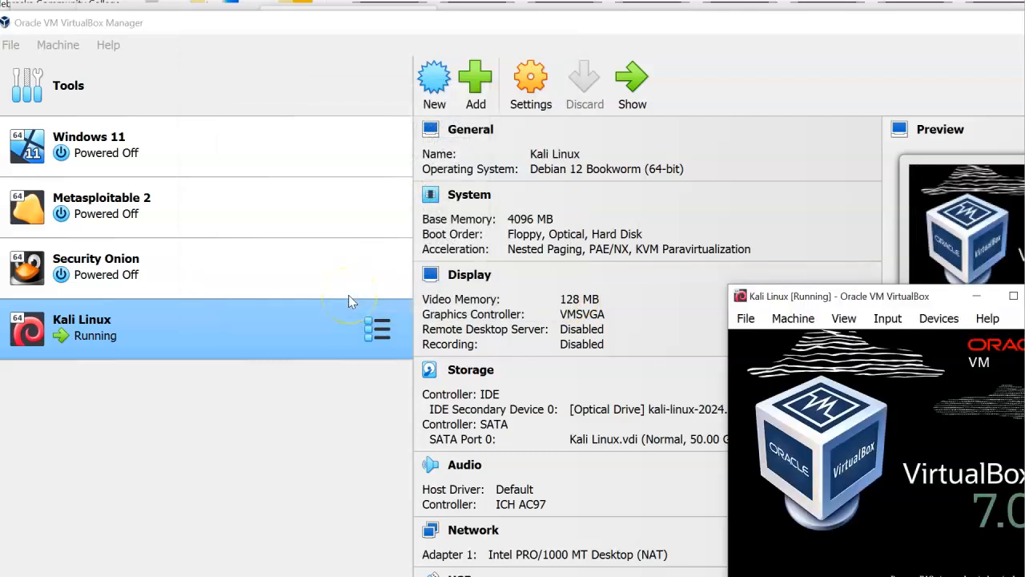
Launch the Kali graphical install and accept English and the American English keymap
drag(843, 297, 163, 40)
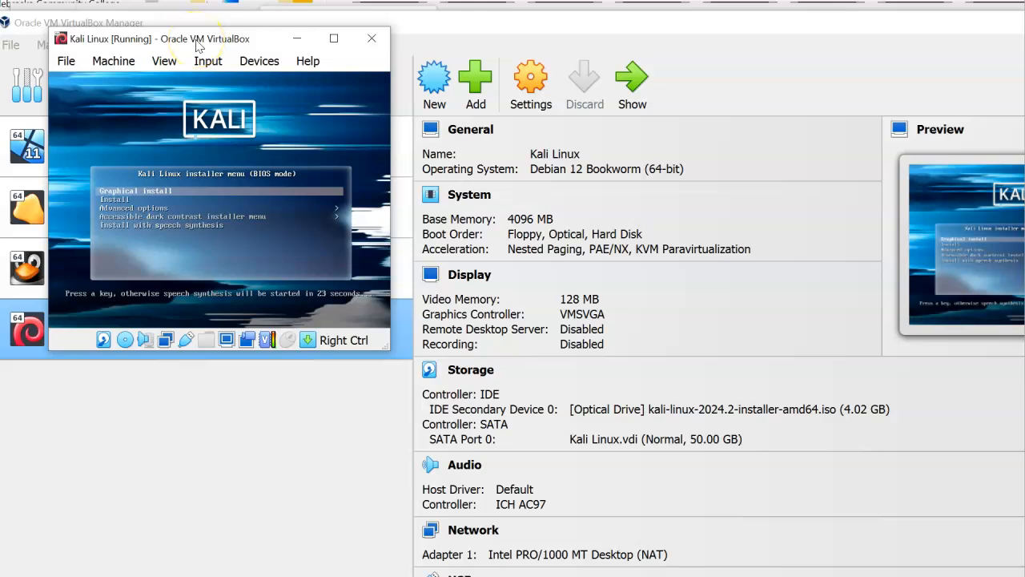
key(Return)
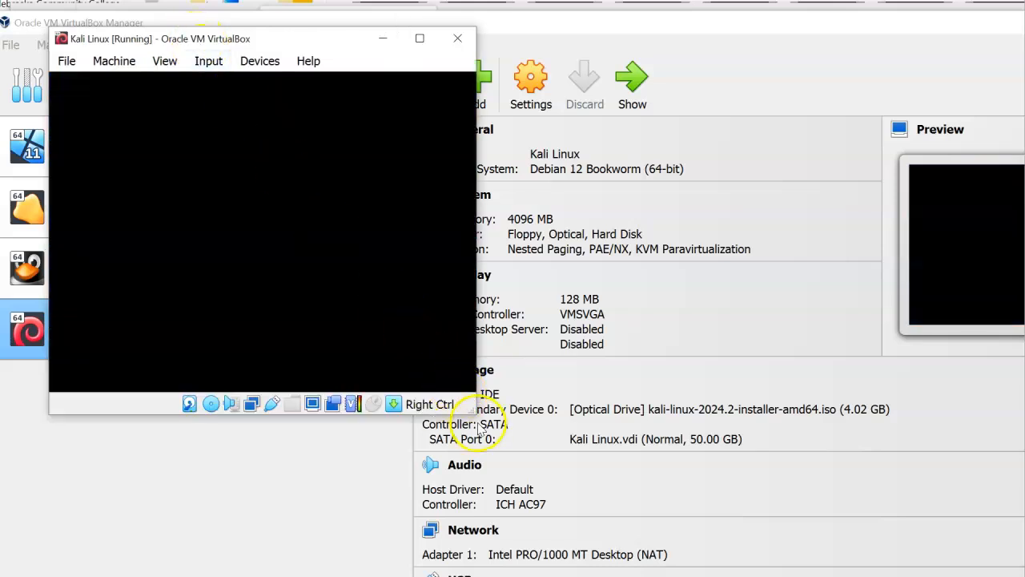
drag(475, 413, 768, 540)
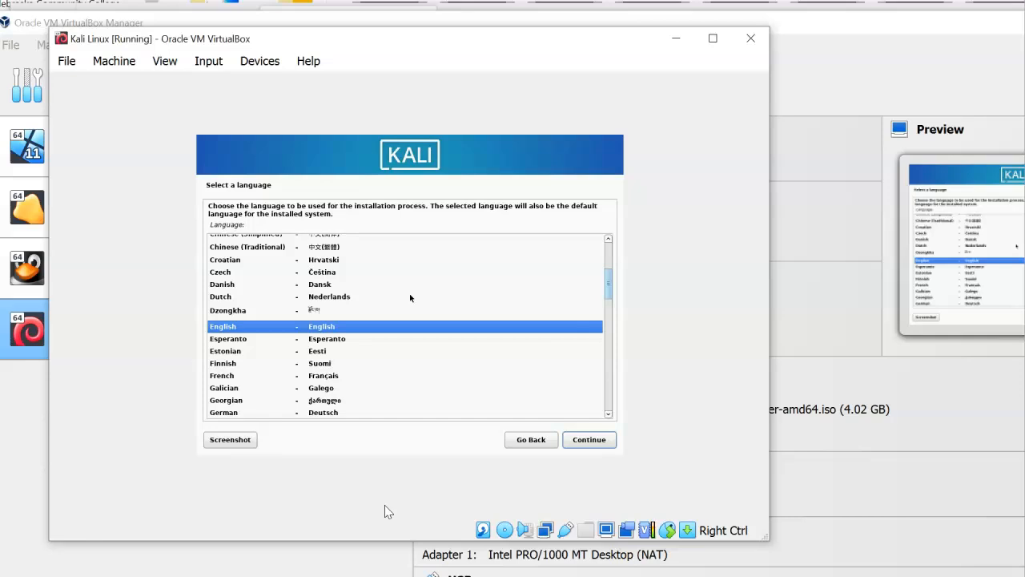
click(590, 440)
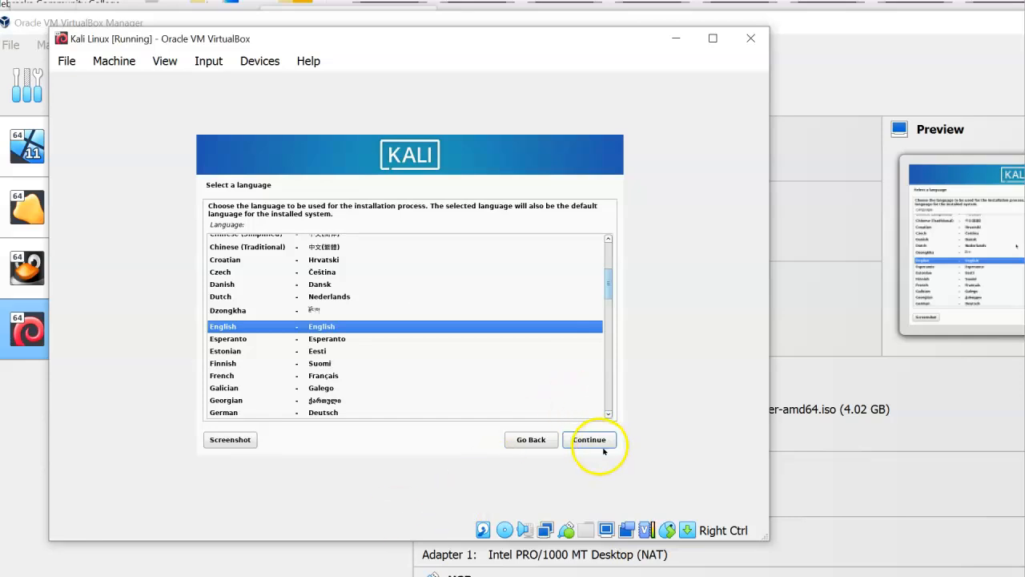
click(591, 440)
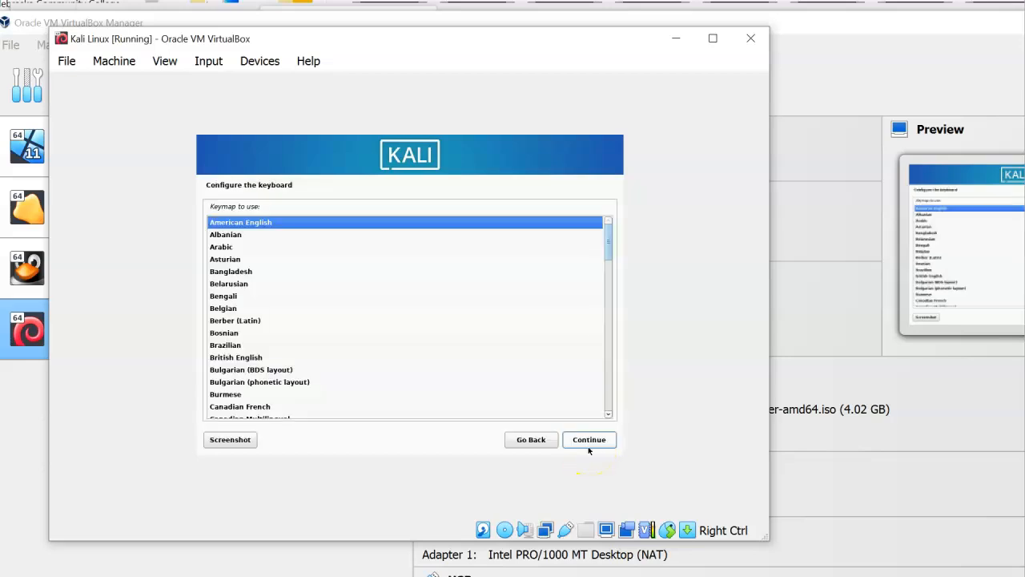
click(589, 446)
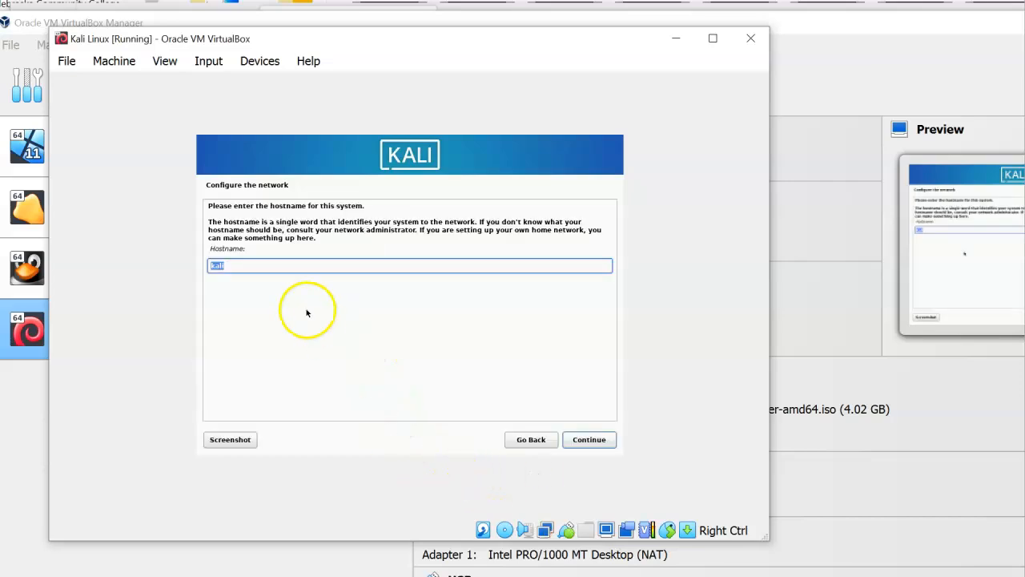
Confirm the hostname and set the domain name to billthecomputerguy.local
click(265, 262)
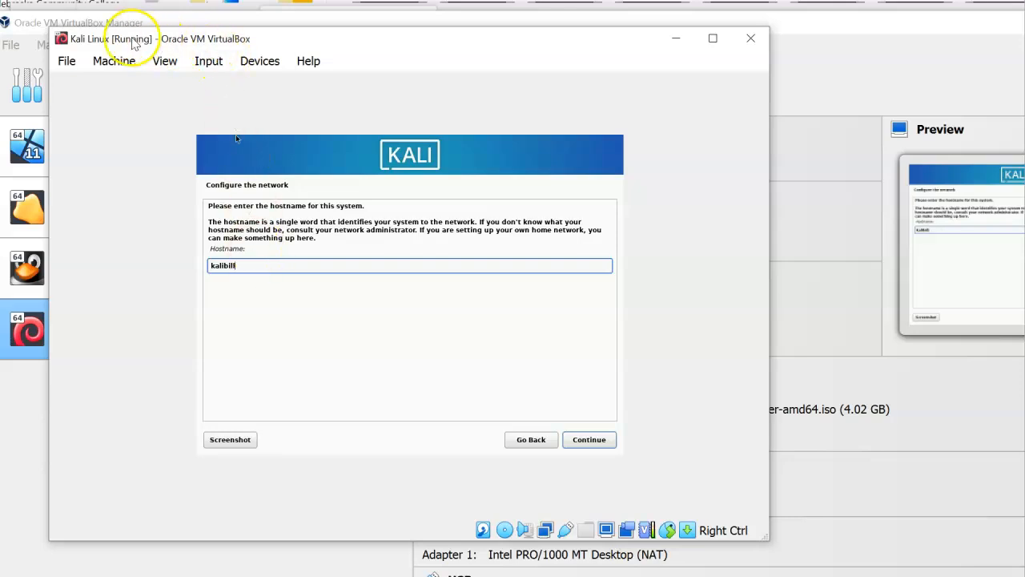
click(583, 445)
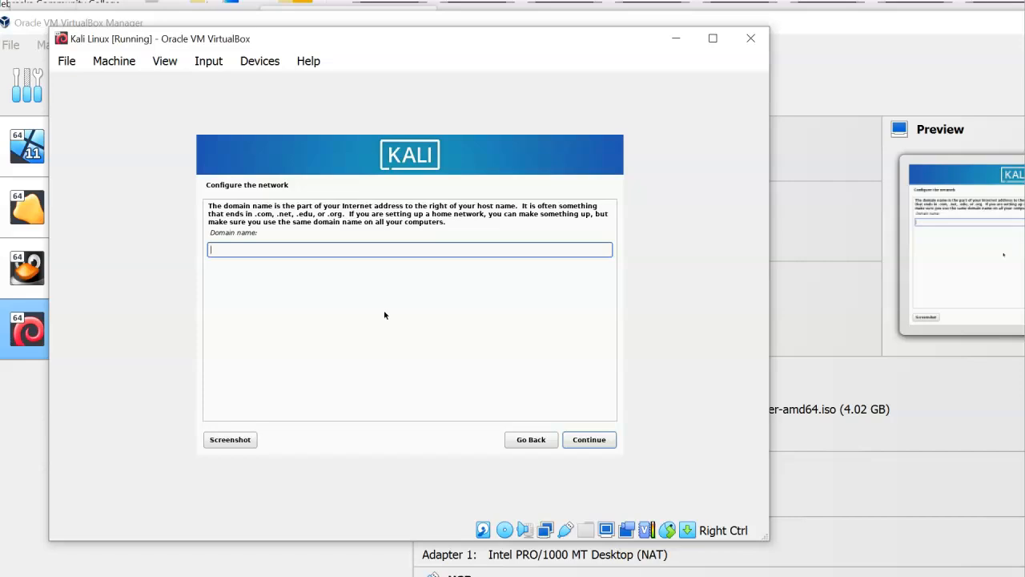
text(billthecomputerguy.local)
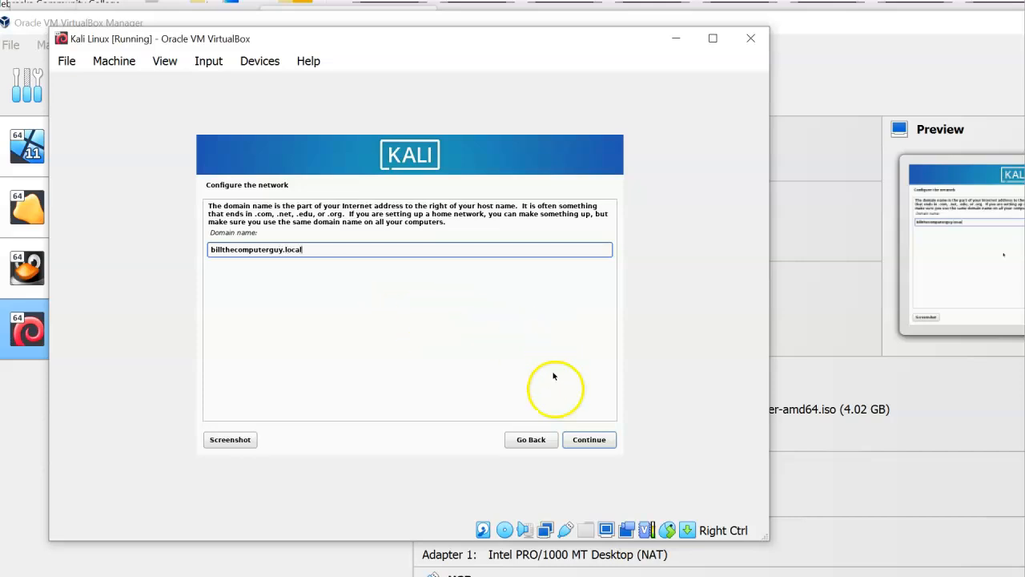
click(586, 443)
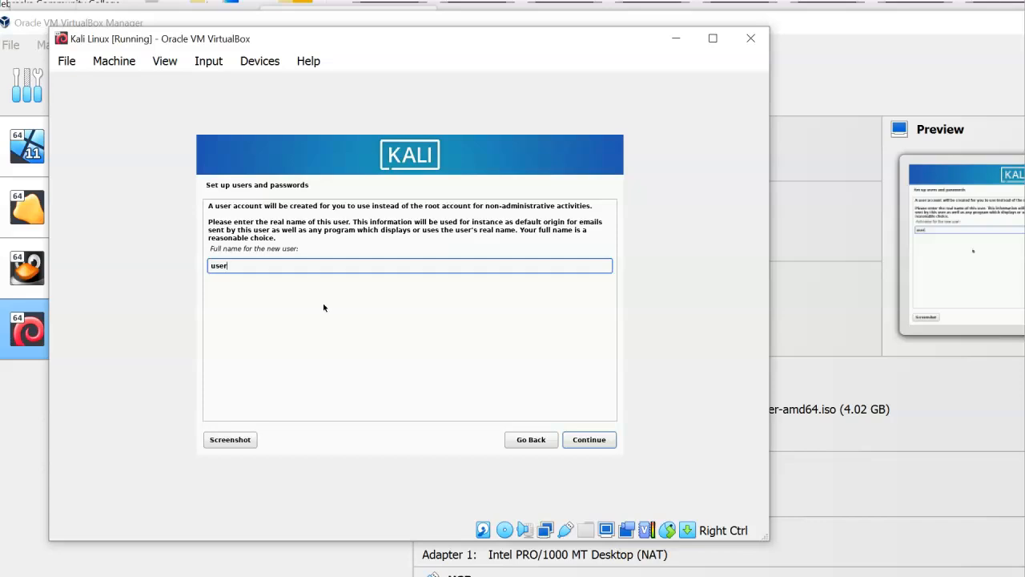
Keep 'user' as full name and username, set the account password, and choose Mountain time zone
key(Return)
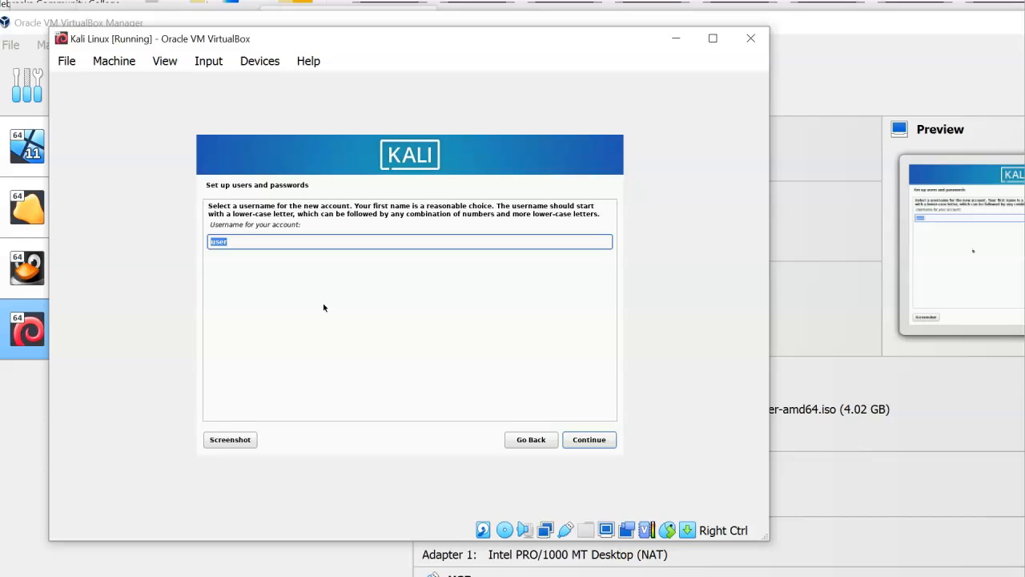
key(Return)
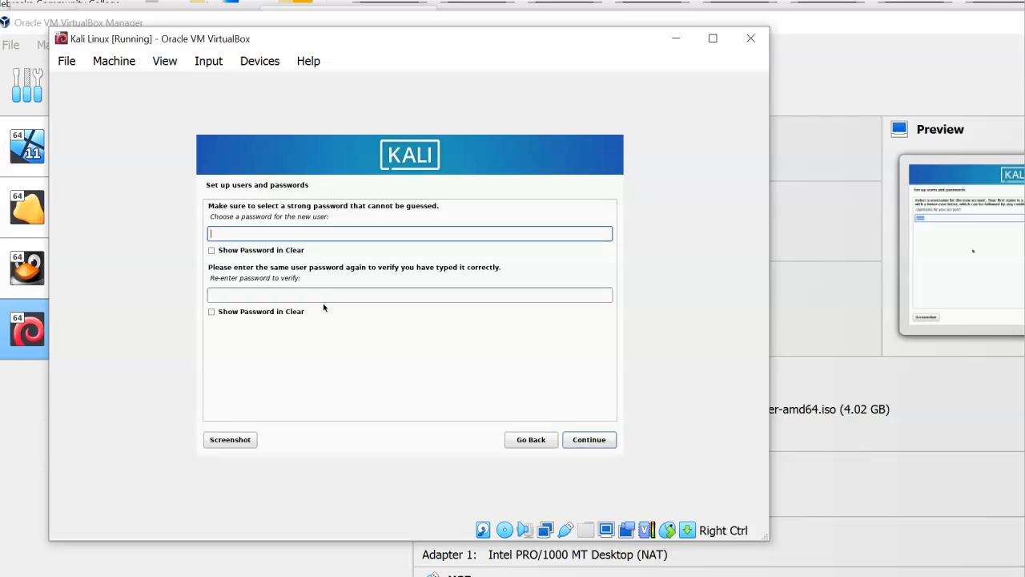
text(1234567)
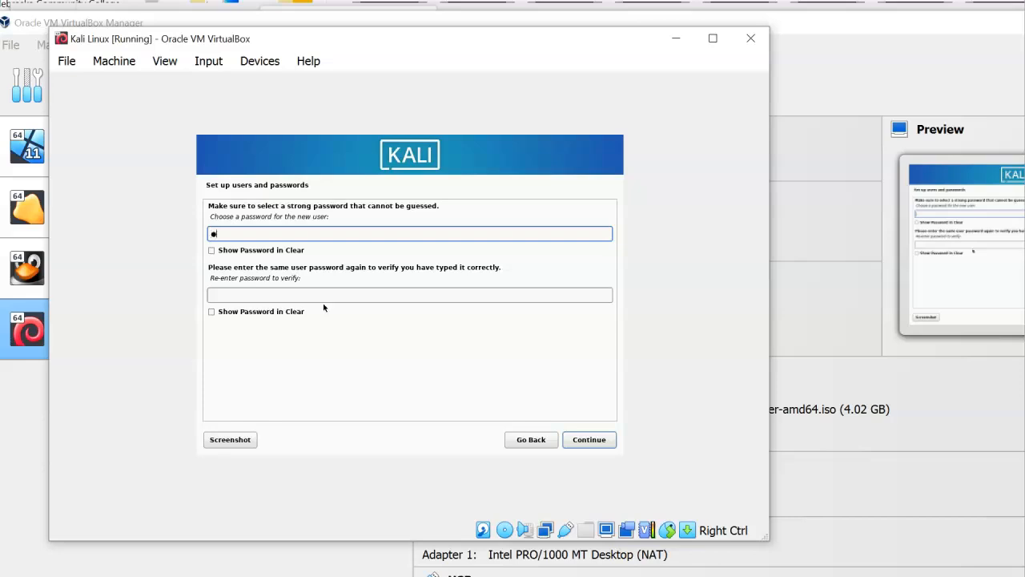
text(890)
click(211, 250)
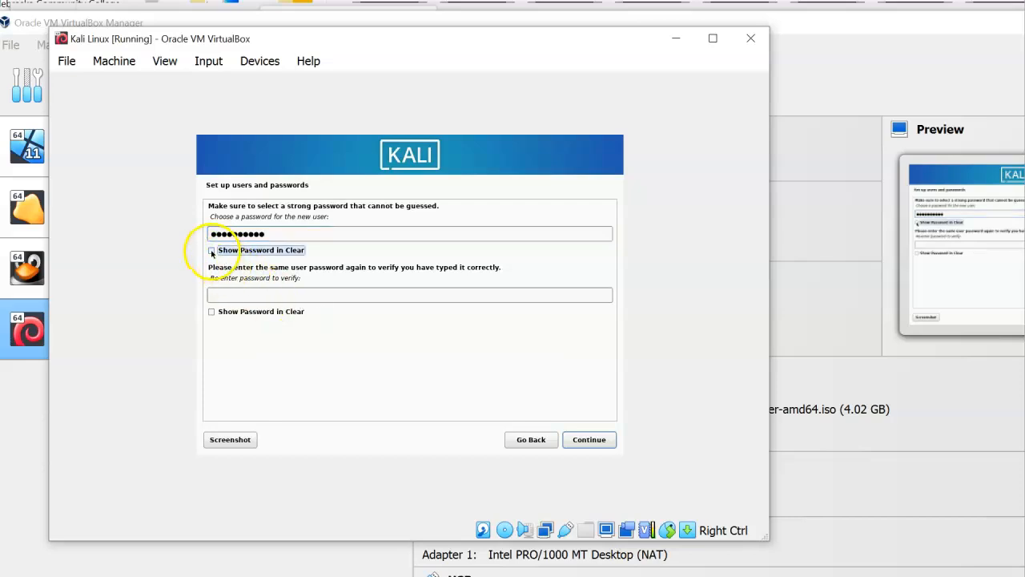
click(212, 311)
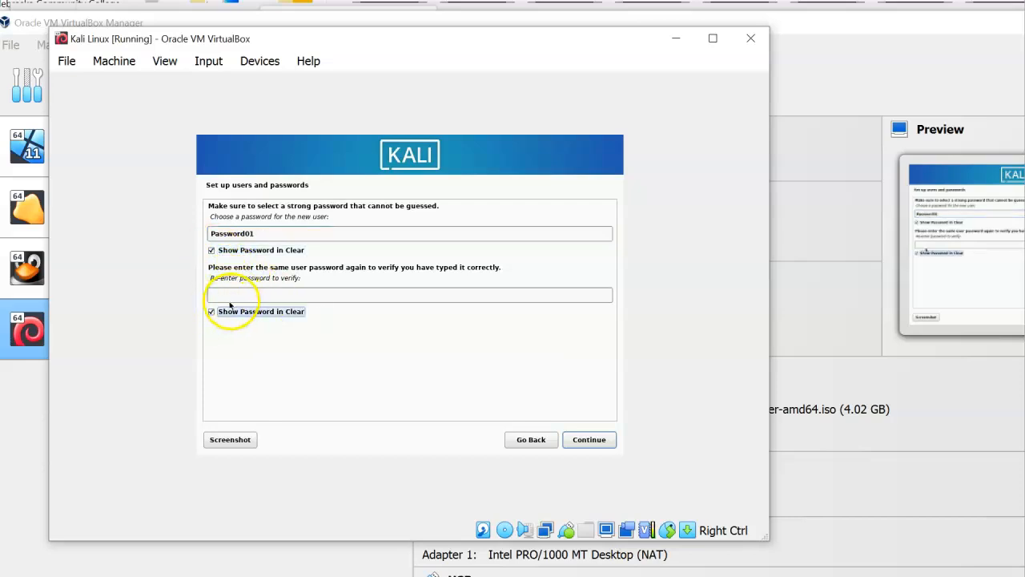
click(230, 294)
text(Password01)
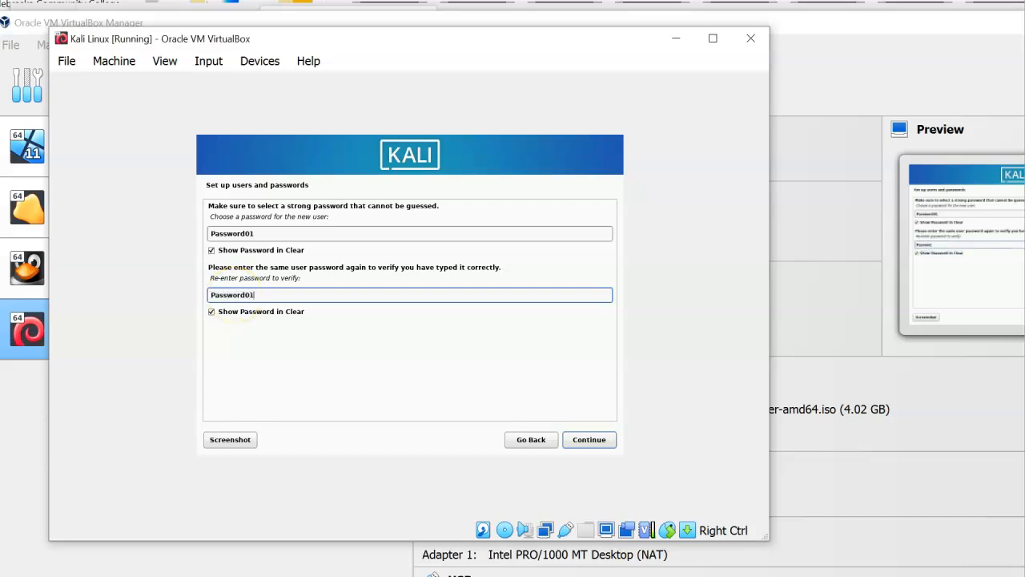
click(583, 438)
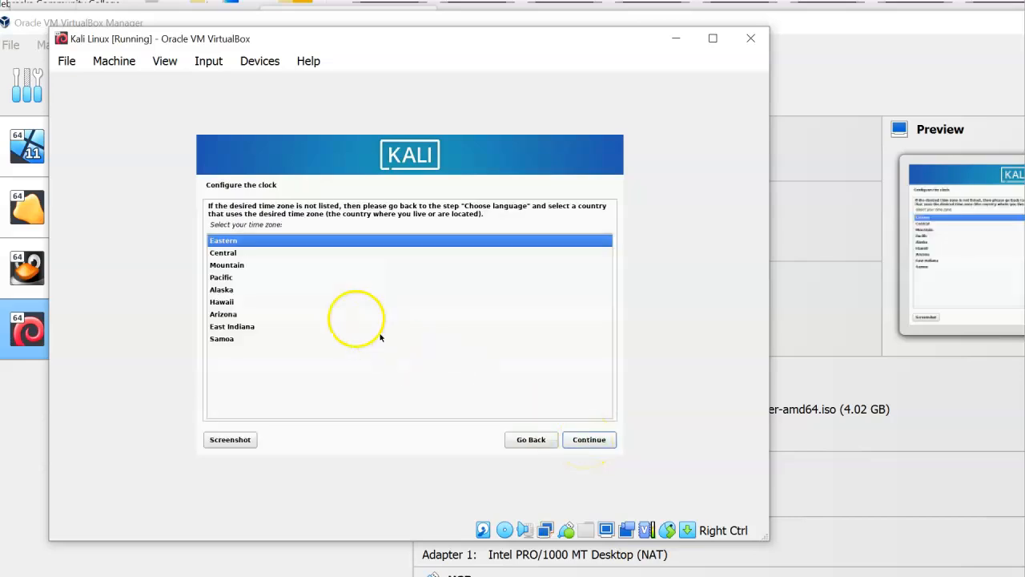
click(231, 266)
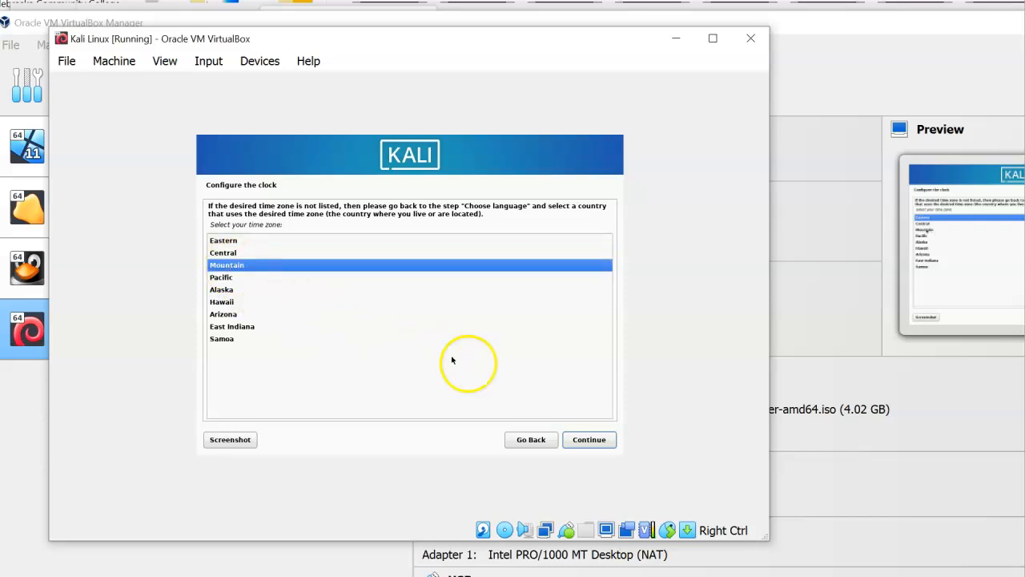
click(589, 442)
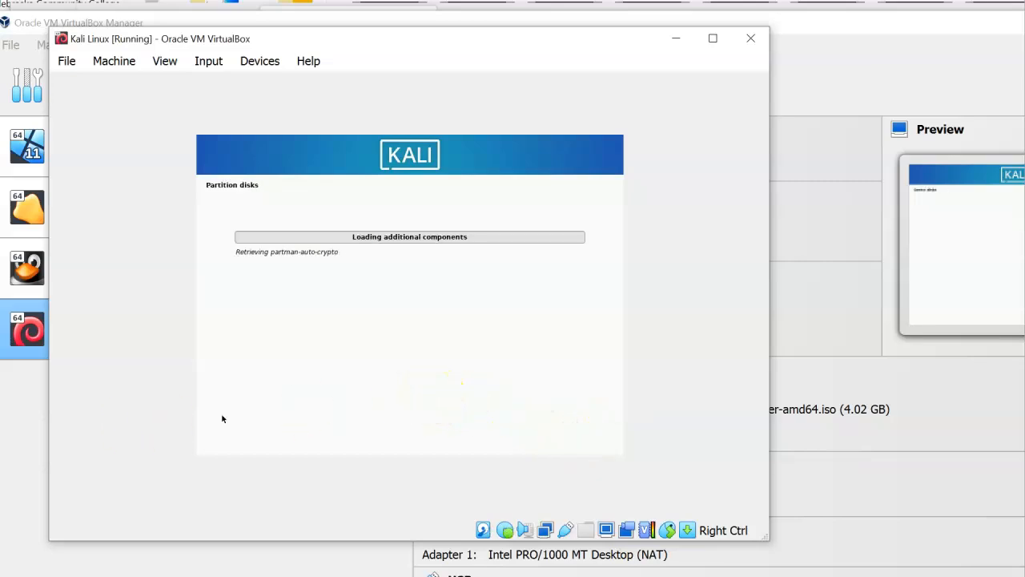
Guided-partition the whole SCSI3 sda disk with all files in one partition and confirm writing
click(11, 370)
click(314, 377)
click(420, 386)
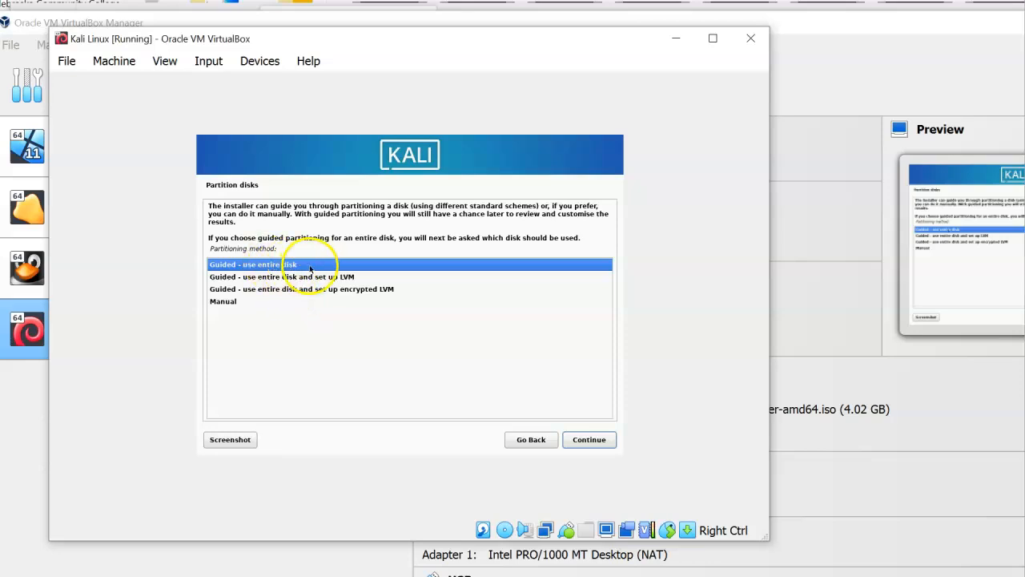
click(595, 440)
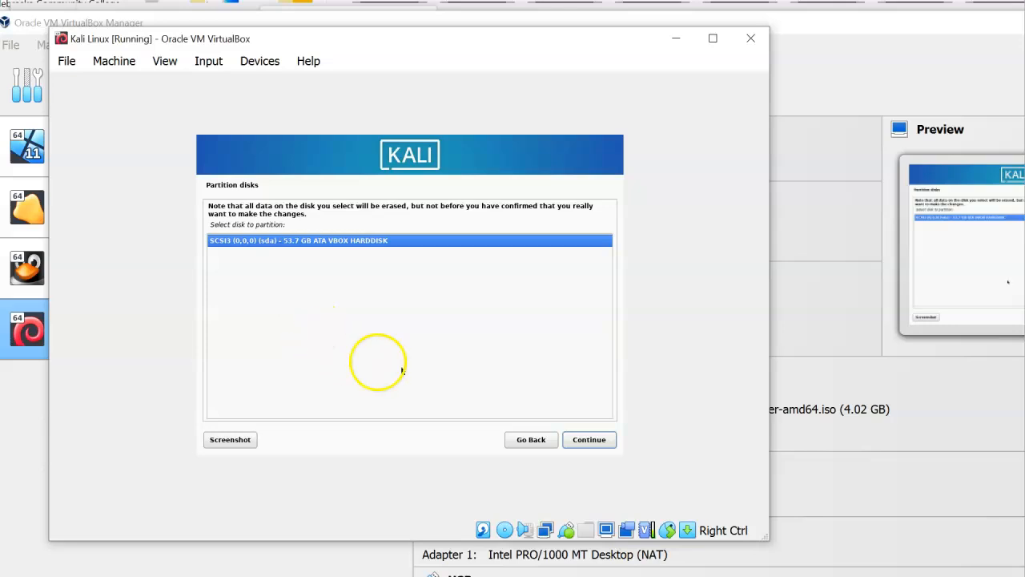
click(586, 440)
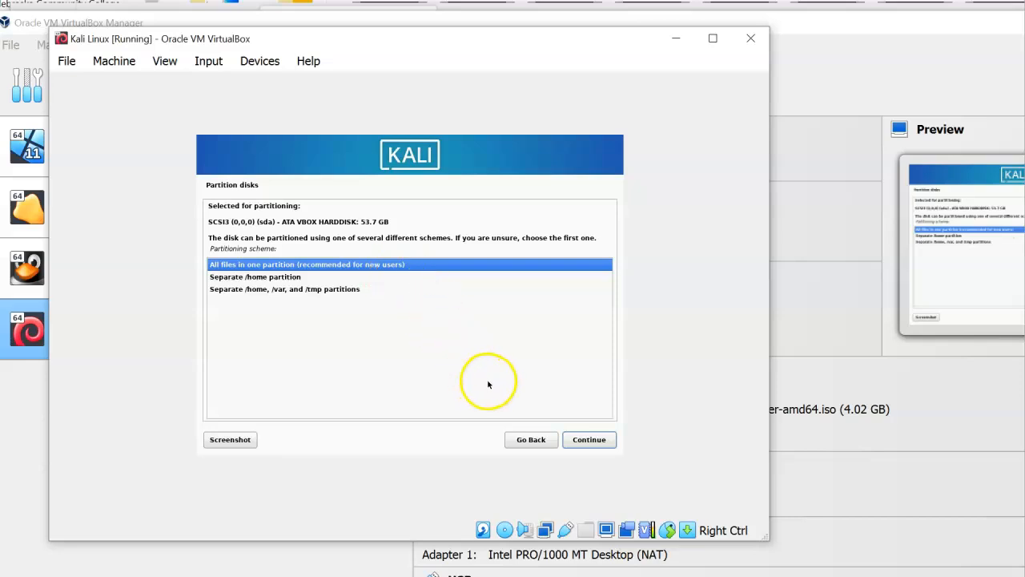
click(590, 439)
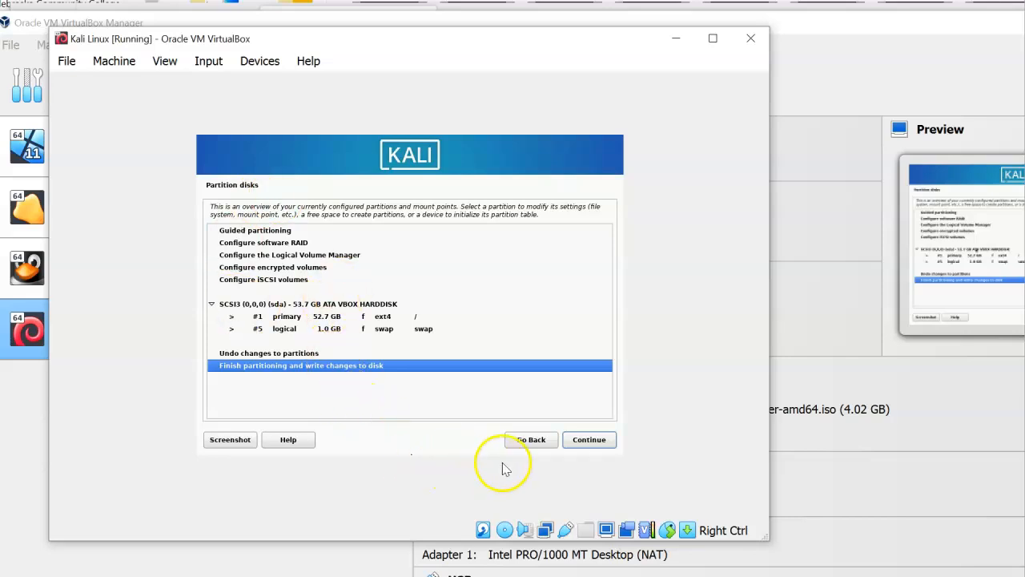
click(581, 441)
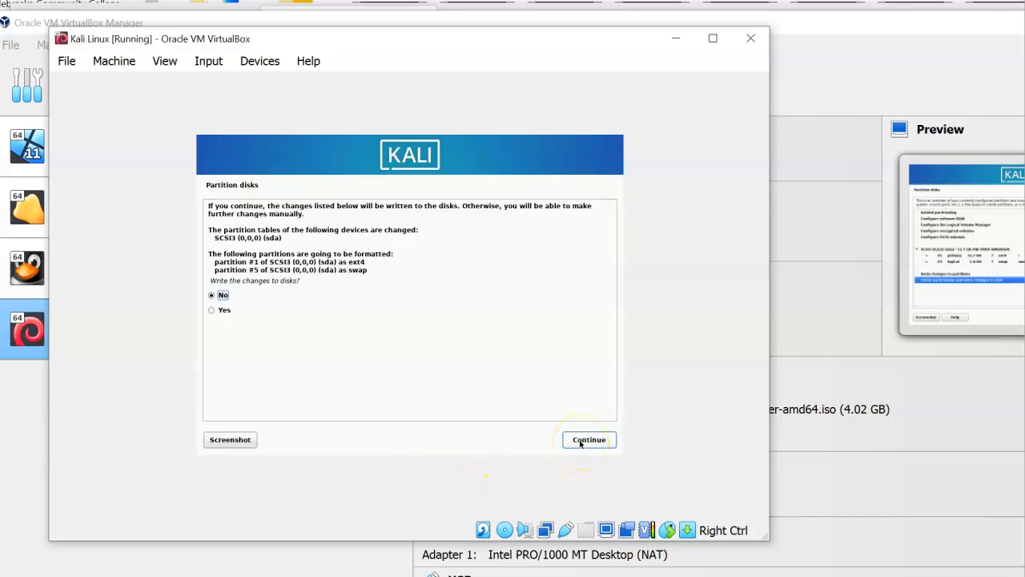
click(213, 311)
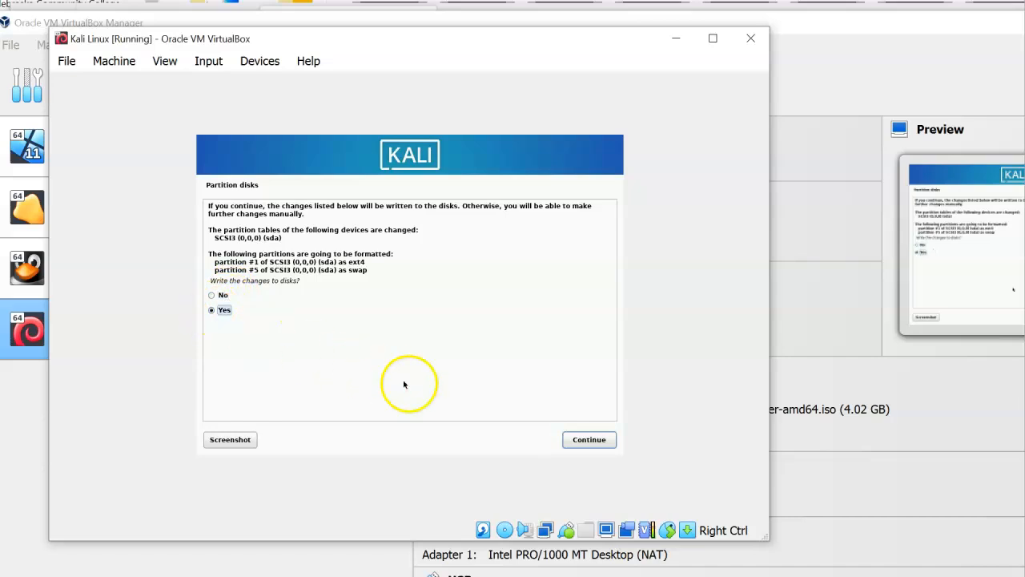
Confirm the partition changes, wait for Software selection, then open the Machine menu
click(584, 439)
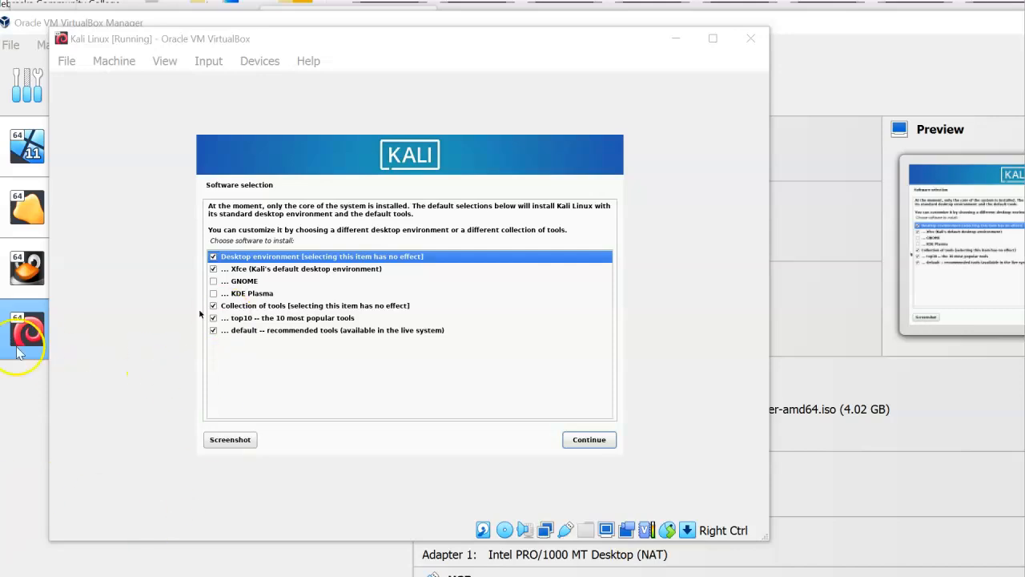
click(111, 64)
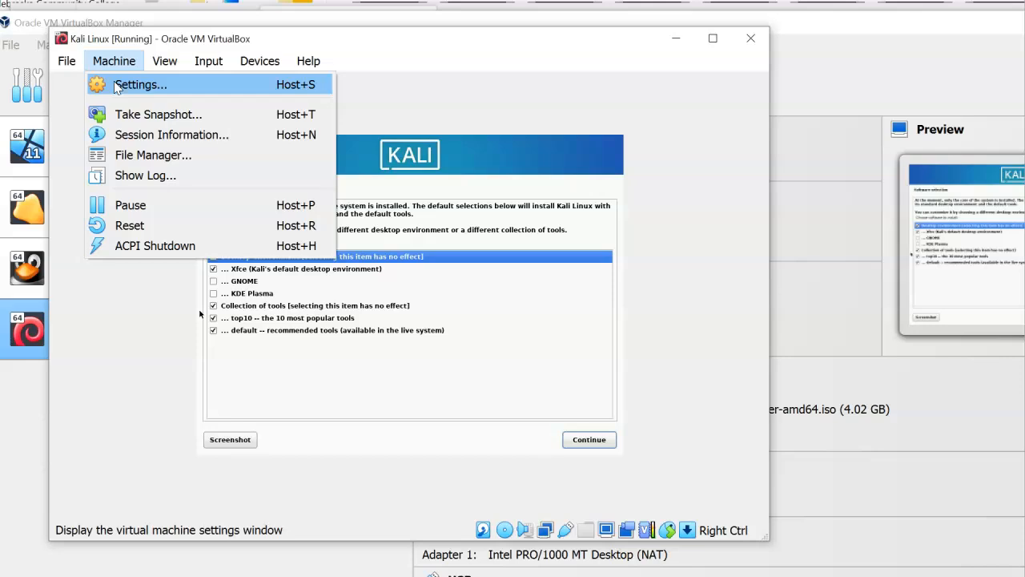
Show the Kali VM's Network settings with Adapter 1's Advanced details expanded
click(117, 85)
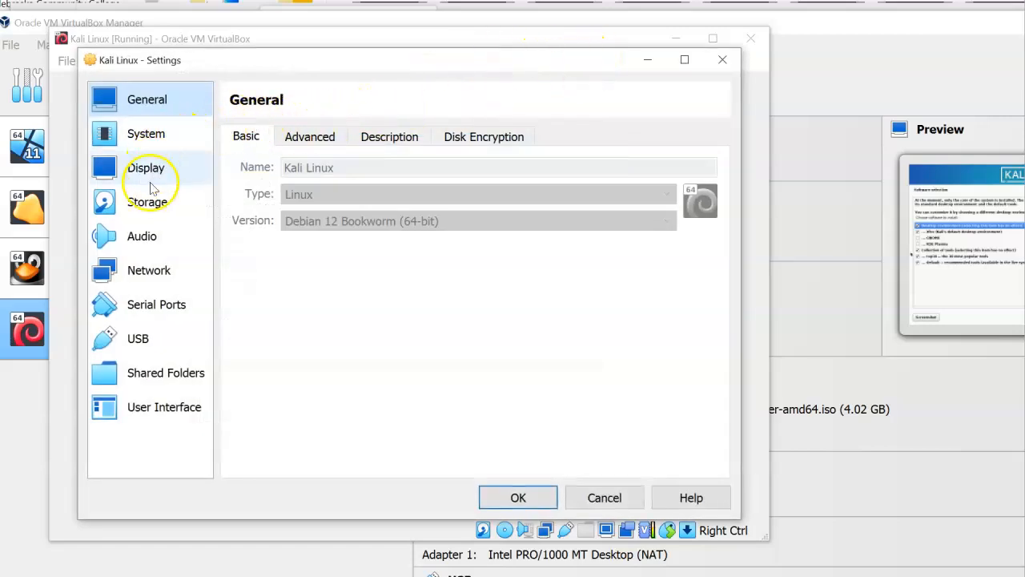
click(156, 270)
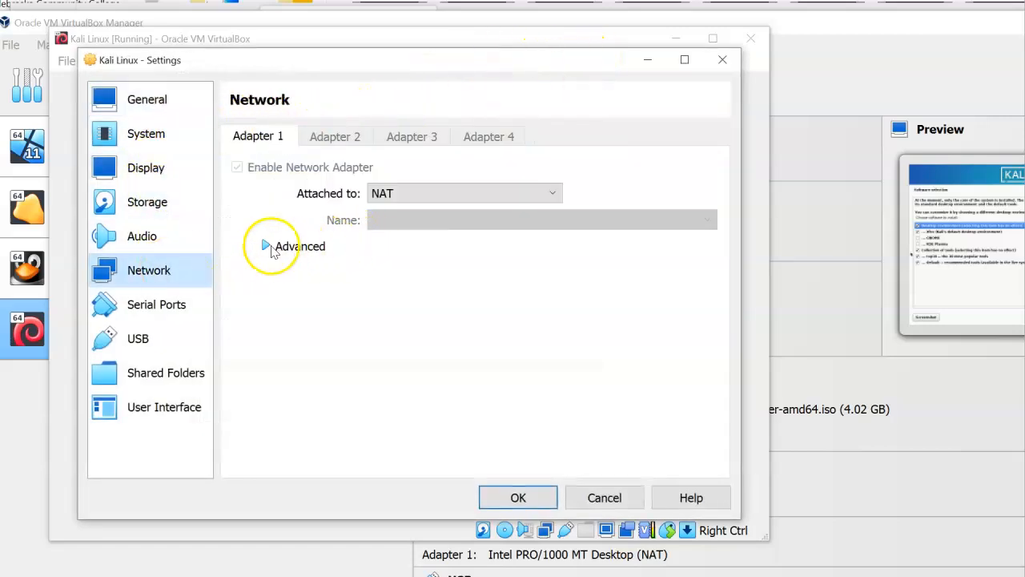
click(268, 246)
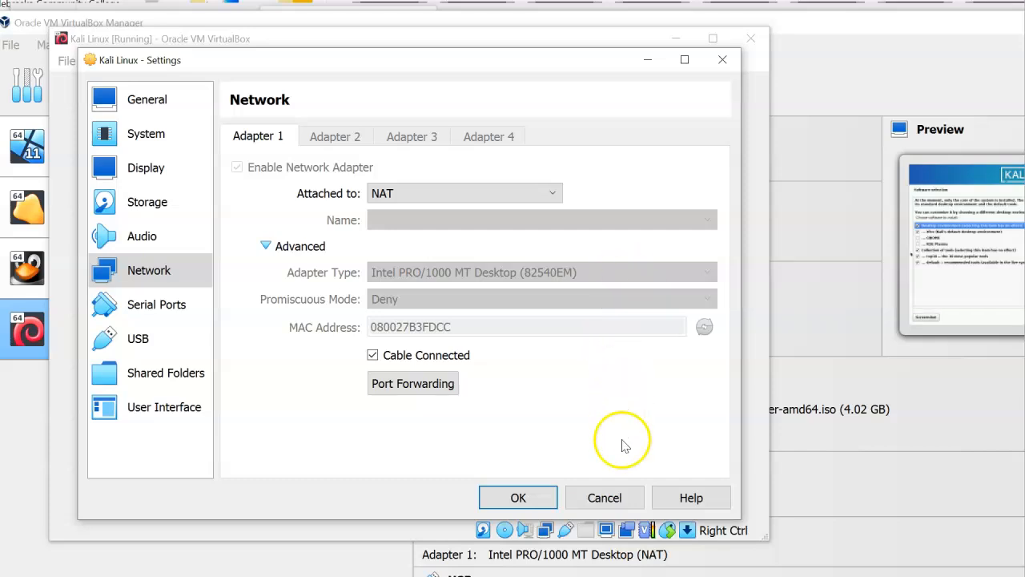
Cancel the Settings dialog and install the default Xfce, top10 and default tools selection
click(605, 497)
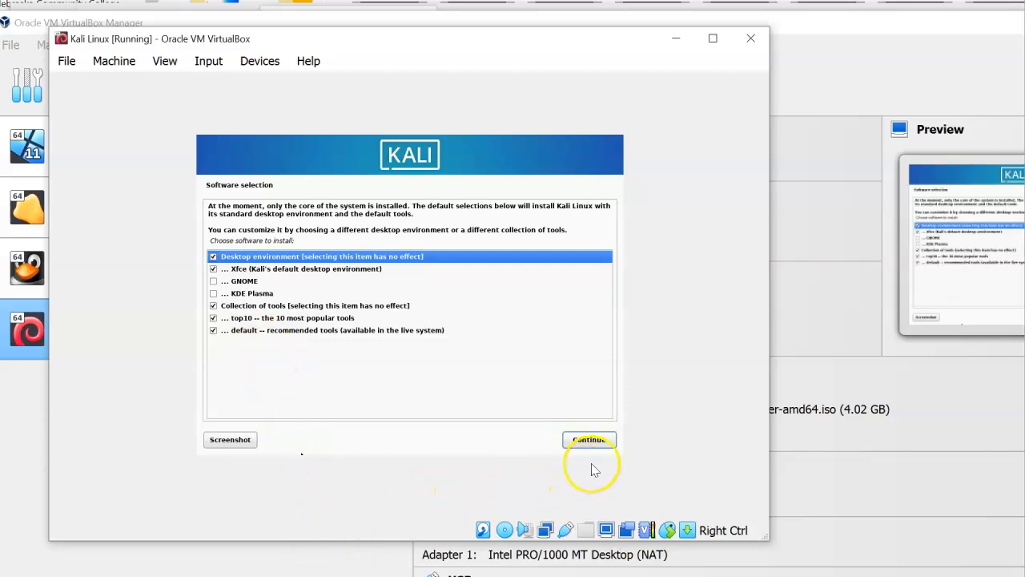
click(591, 440)
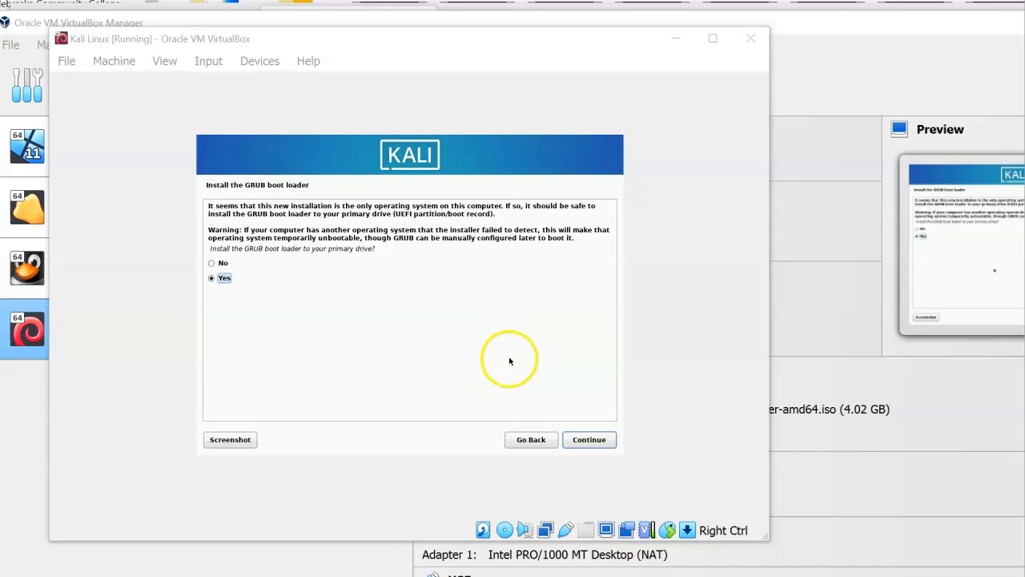
Install the GRUB boot loader to /dev/sda and let the installation finish
click(584, 442)
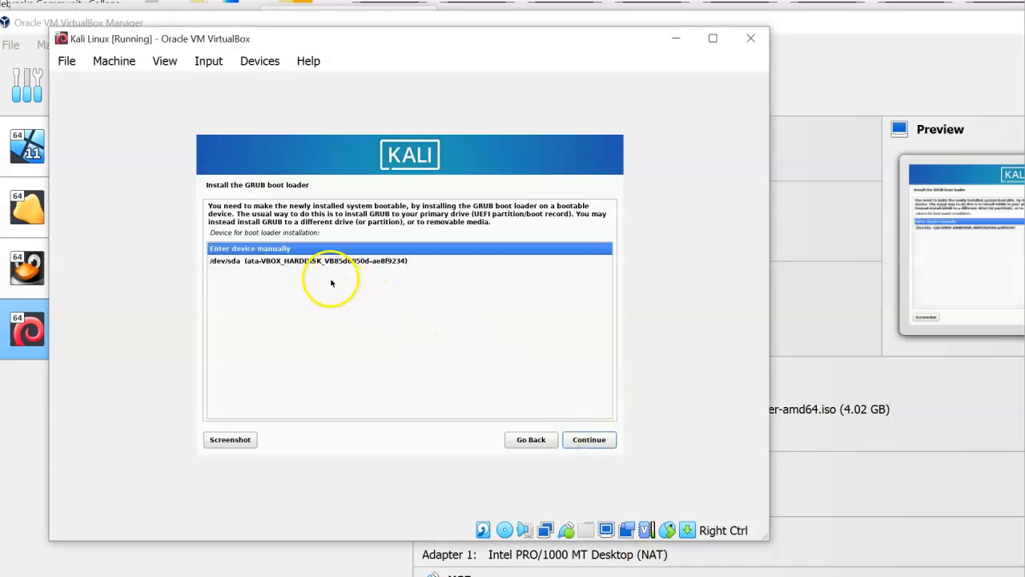
click(315, 263)
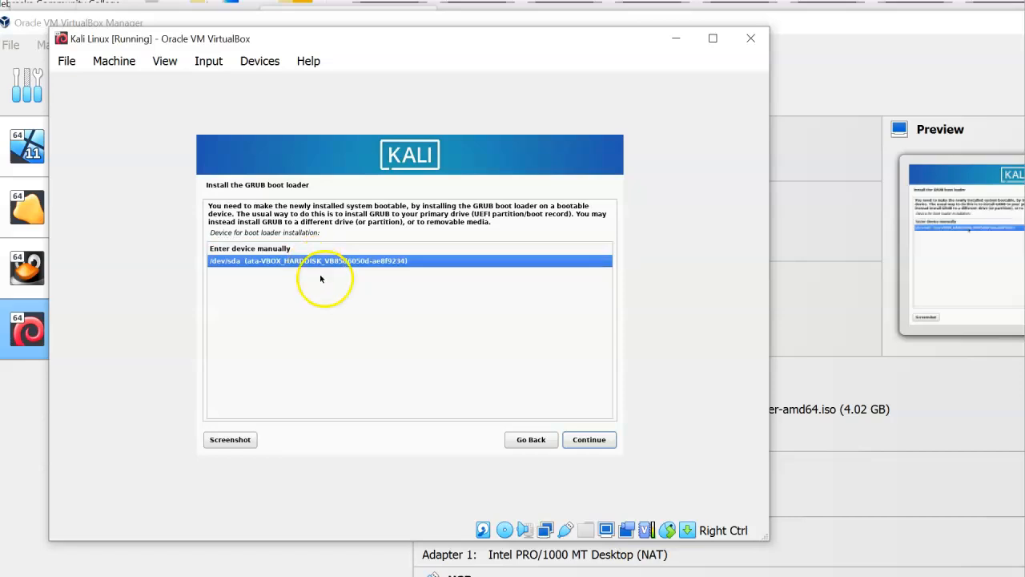
click(593, 440)
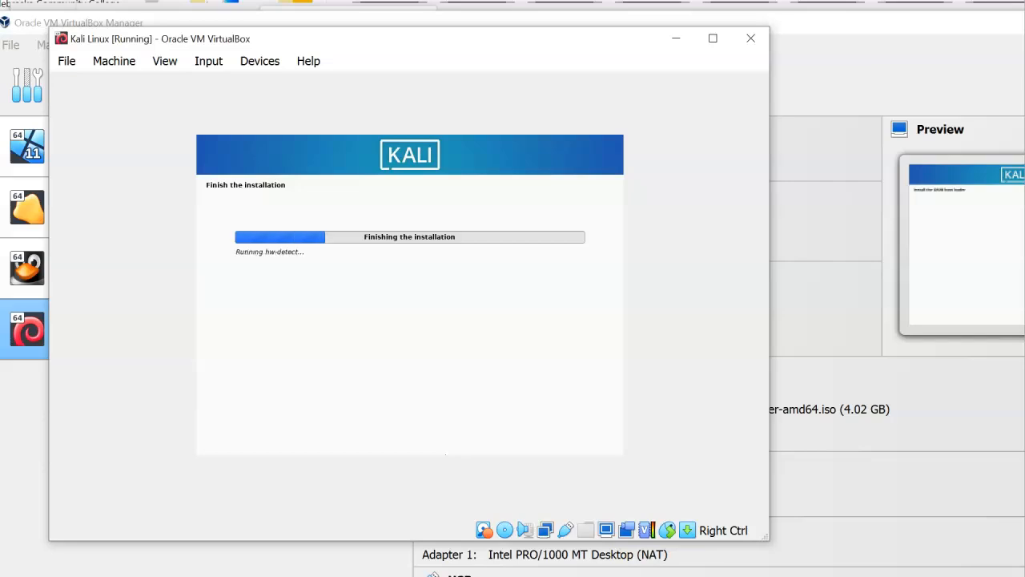
click(479, 310)
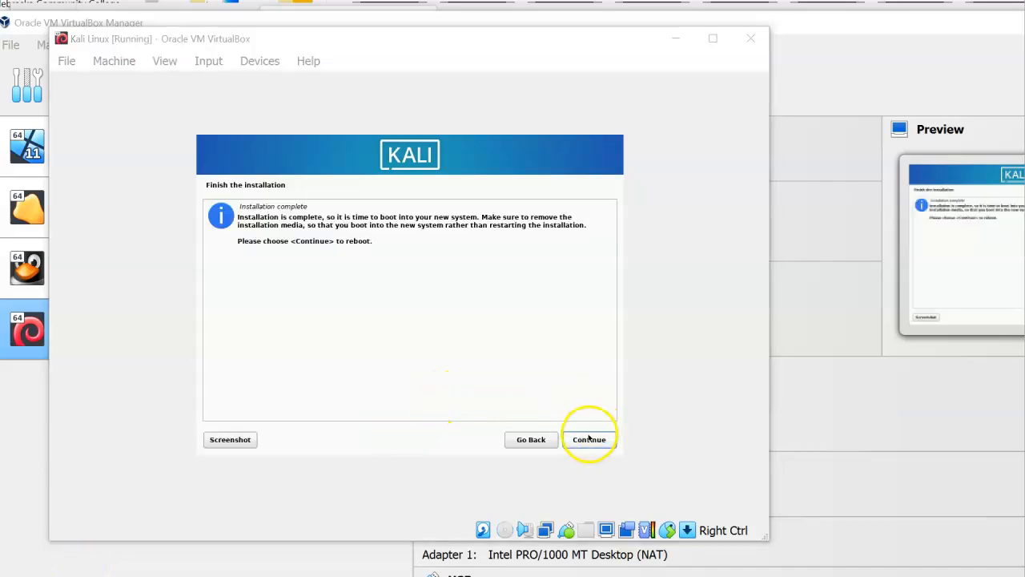
Reboot Kali, checking the Optical Drives menu unchanged, and let it boot to the login screen
click(588, 439)
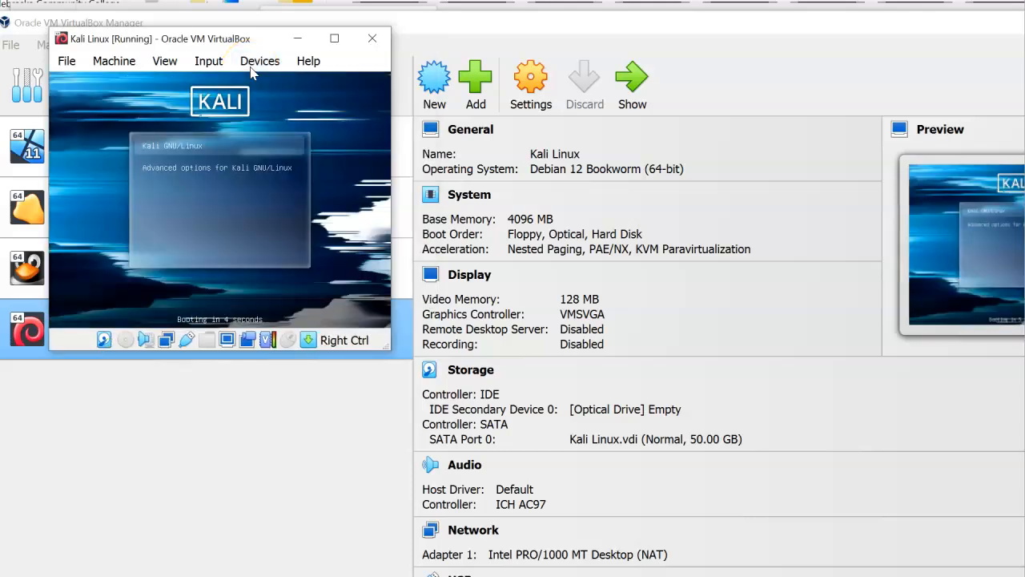
click(250, 68)
mouse_move(258, 86)
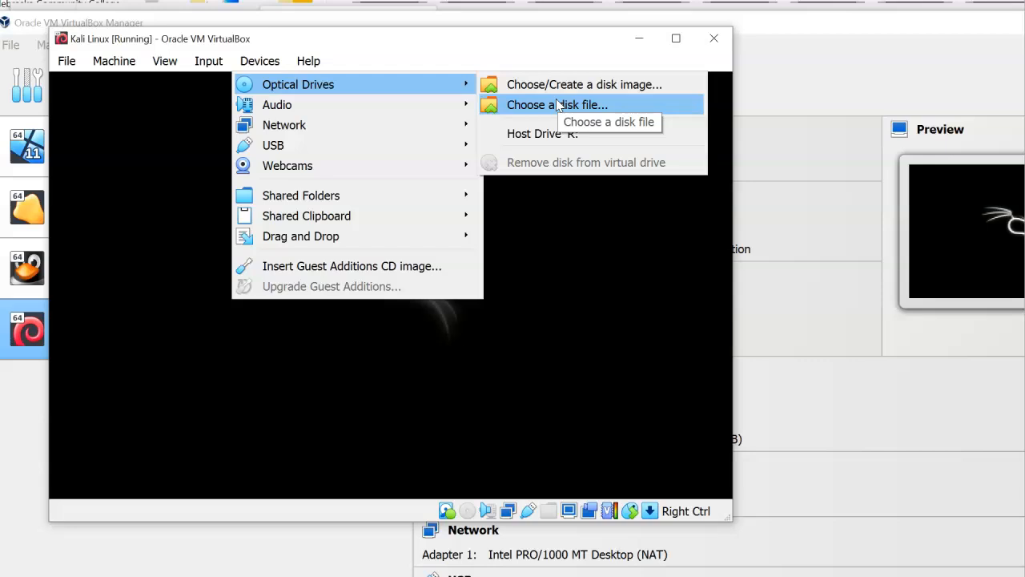
click(159, 184)
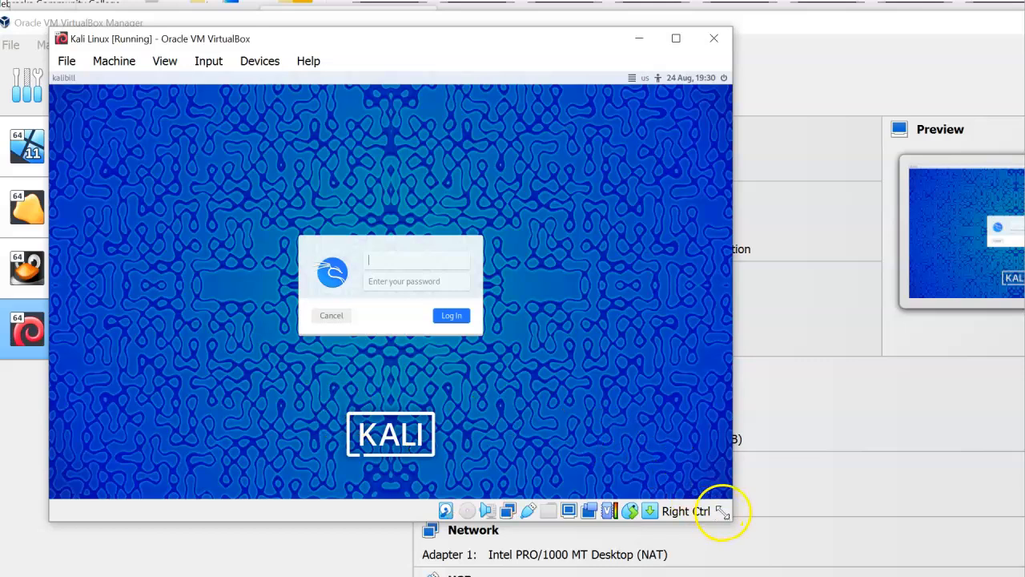
Log in to the Kali Xfce desktop and drag the VM window larger
drag(725, 515, 893, 550)
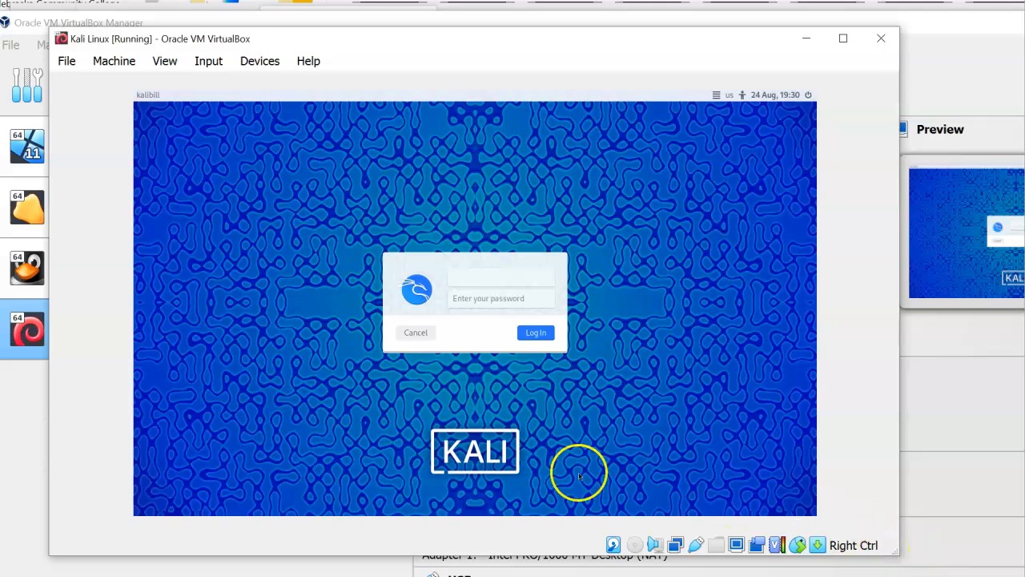
click(415, 280)
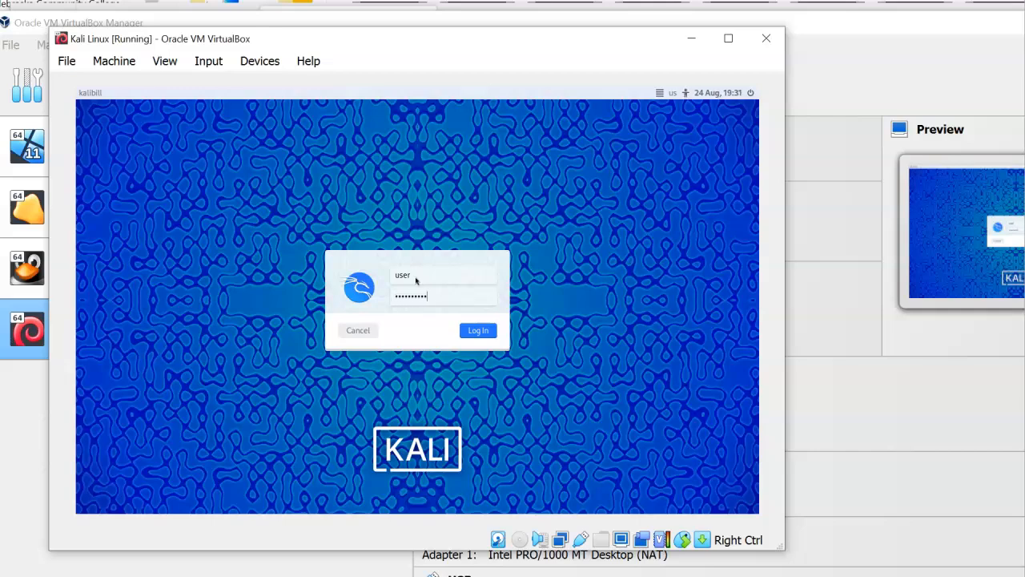
key(Return)
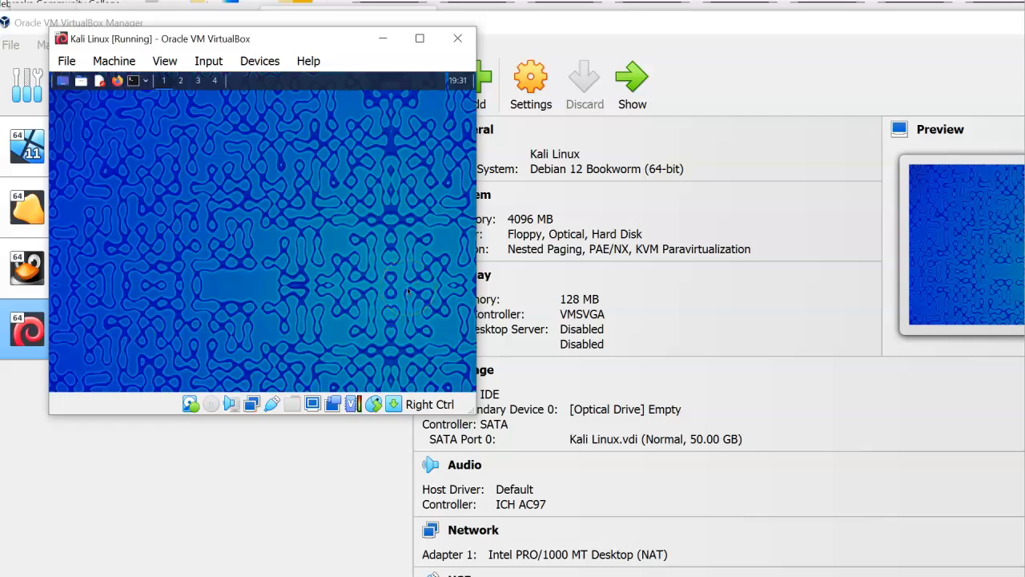
drag(465, 405, 820, 545)
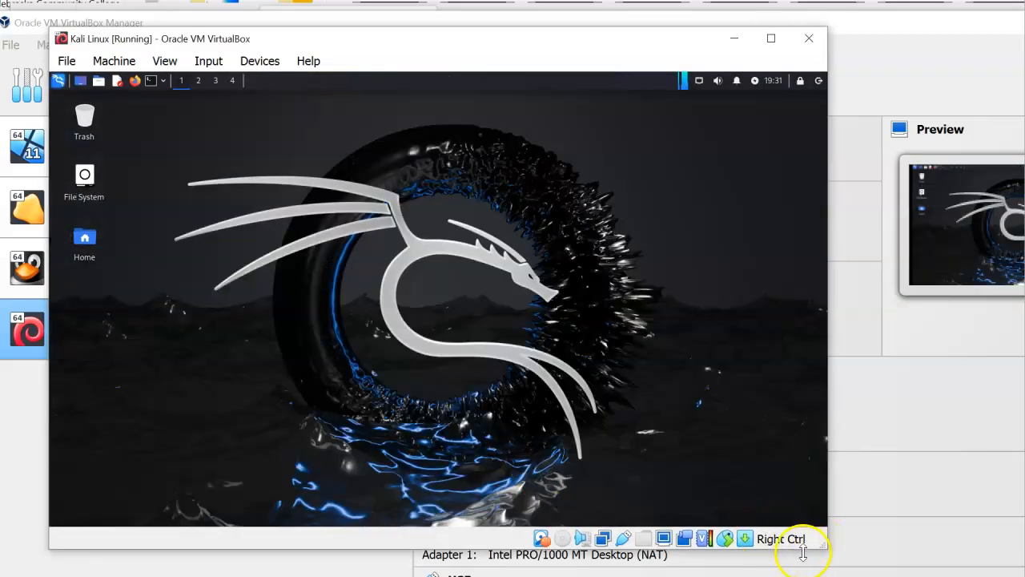
Enable Auto-resize Guest Display and stretch the VM window toward the screen edges
click(166, 63)
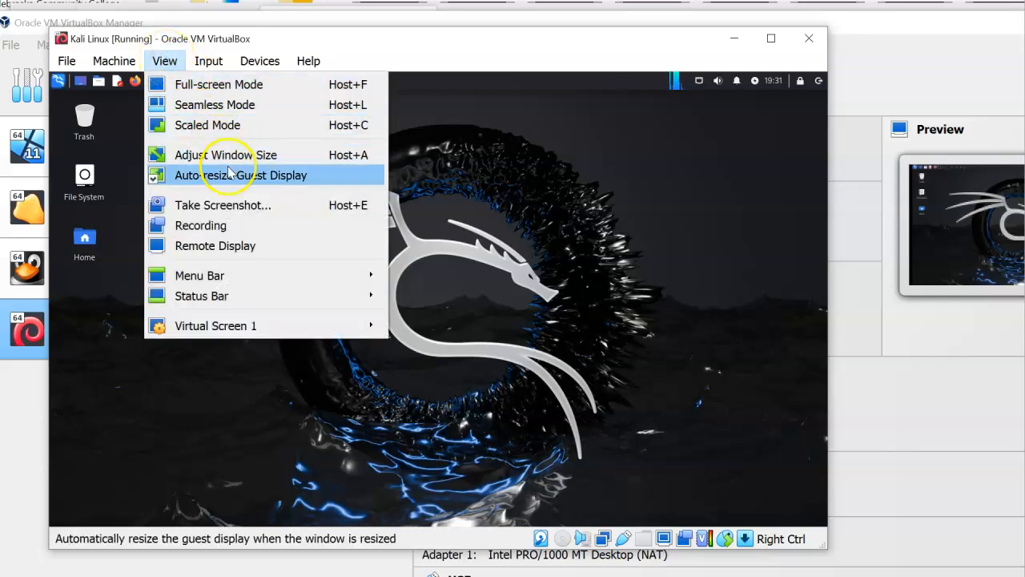
click(290, 188)
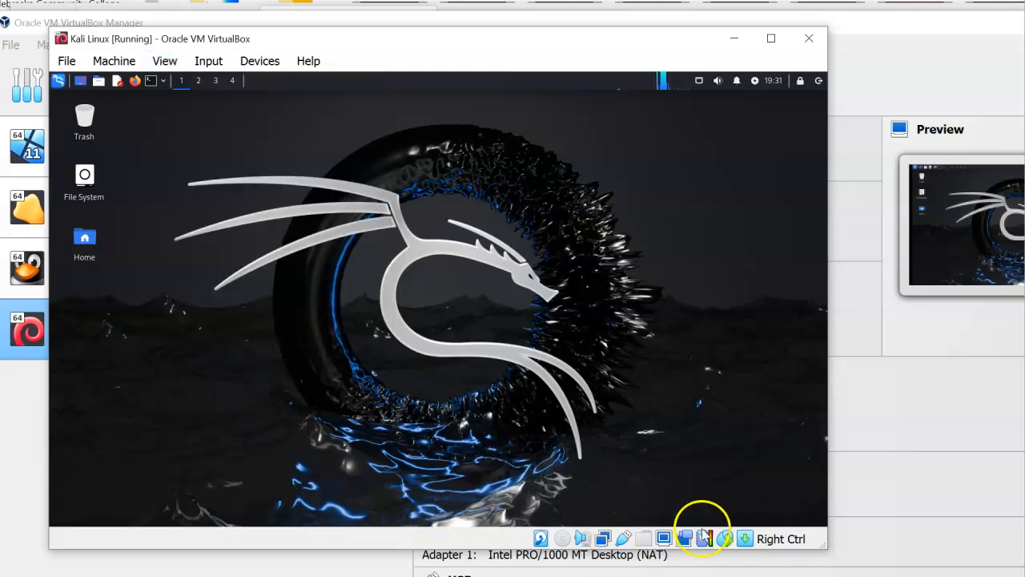
drag(818, 545, 870, 569)
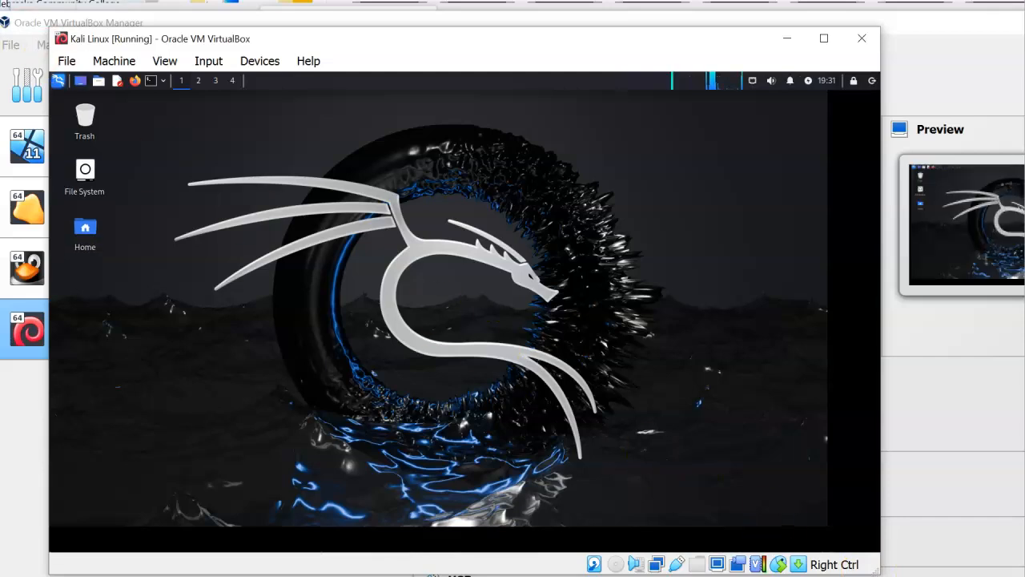
drag(50, 28, 19, 9)
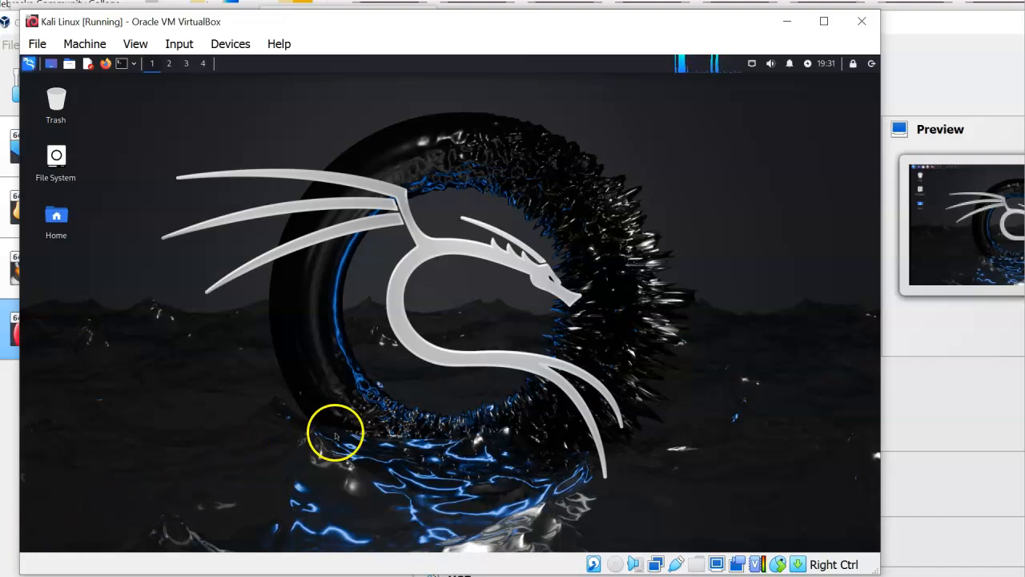
Search the Kali Applications menu for 'settin' and launch the Settings Manager
click(30, 64)
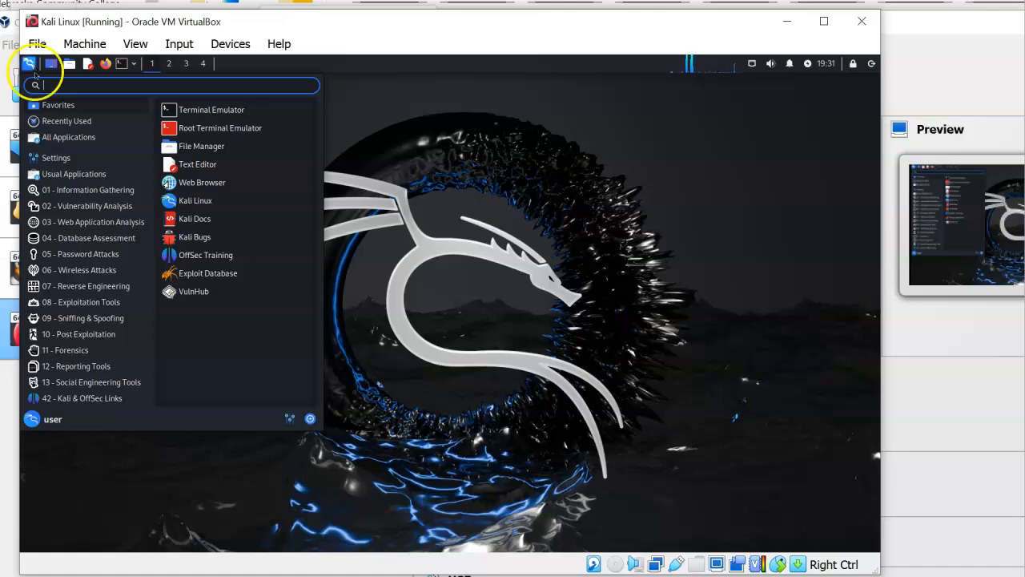
mouse_move(64, 160)
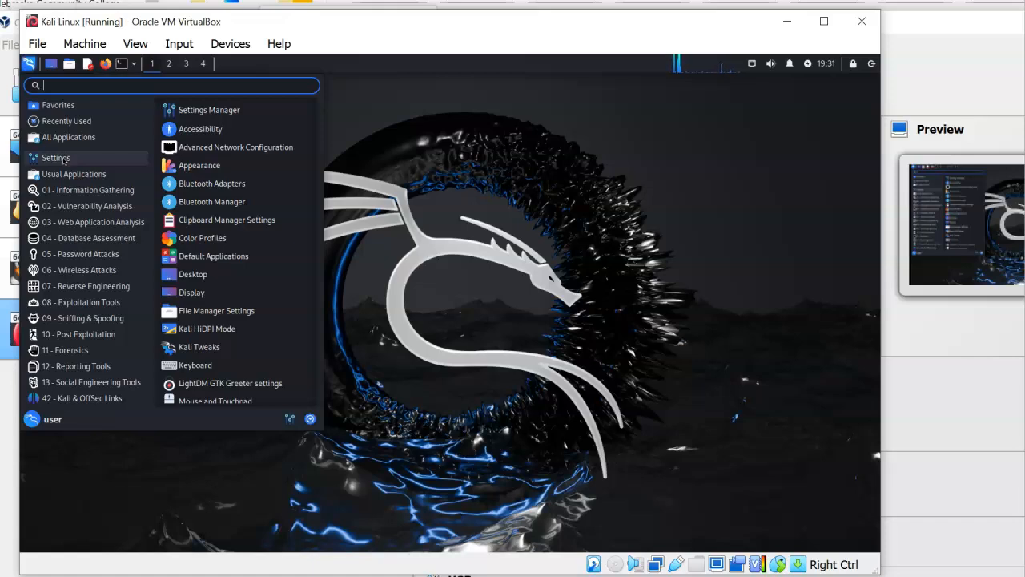
text(setting)
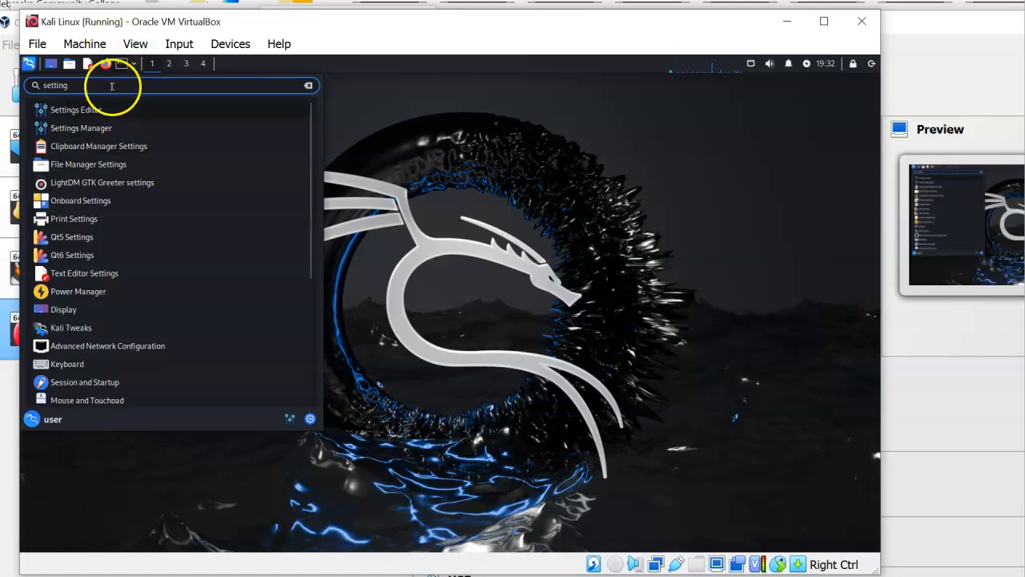
click(104, 127)
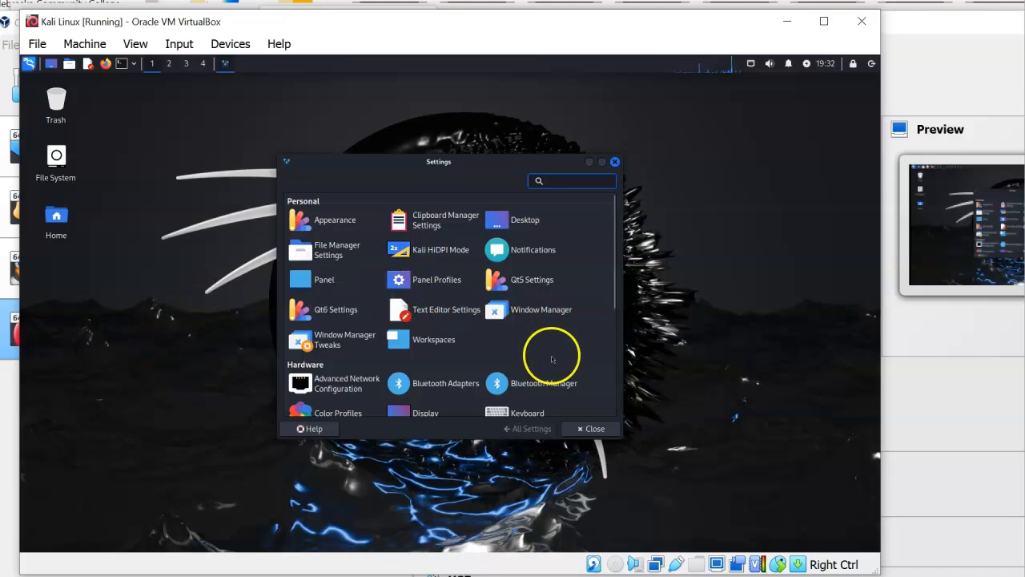
In Power Manager's Display settings, turn off display power management and set Blank after to Never
scroll(552, 358, down, 3)
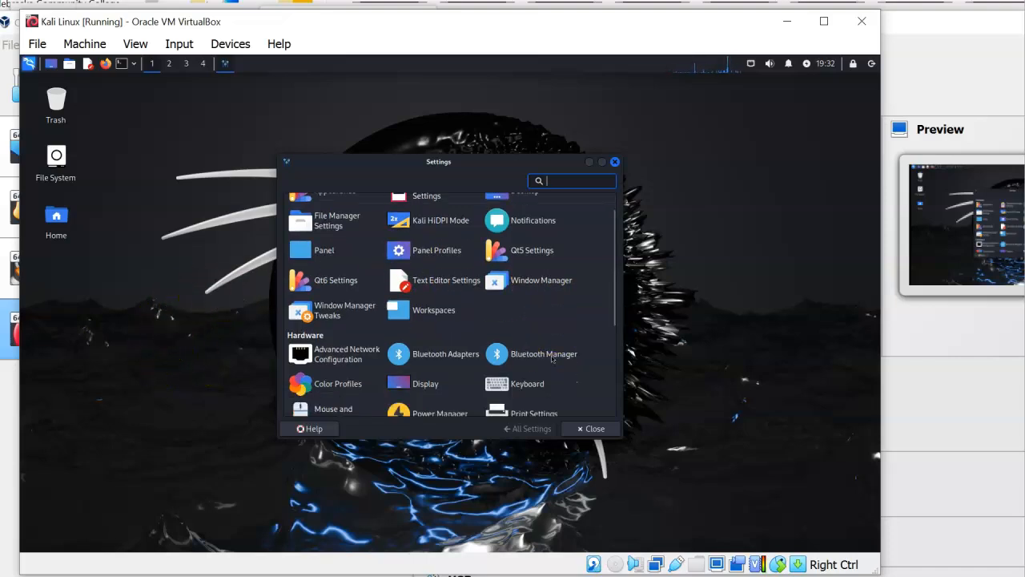
click(430, 354)
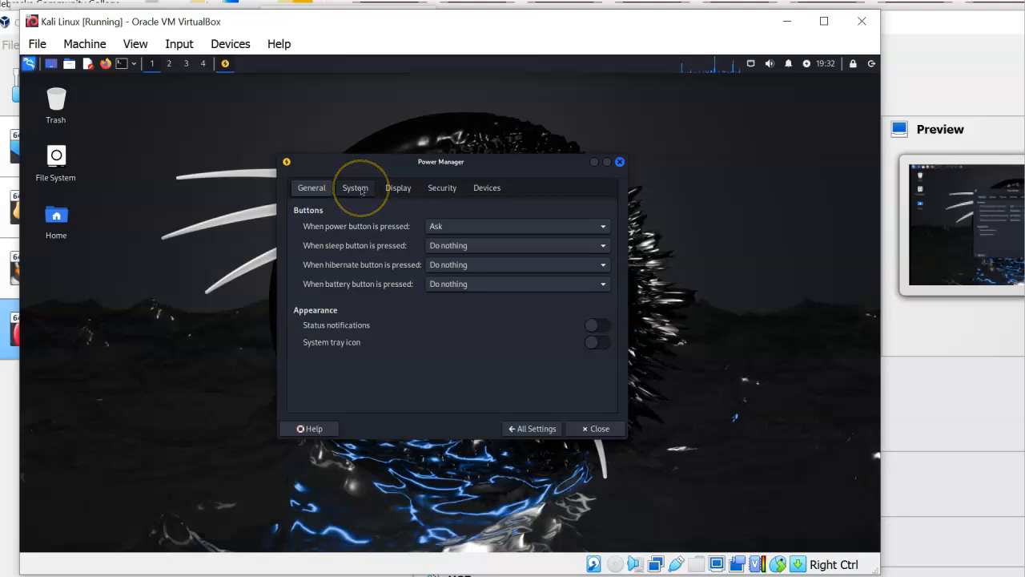
click(398, 188)
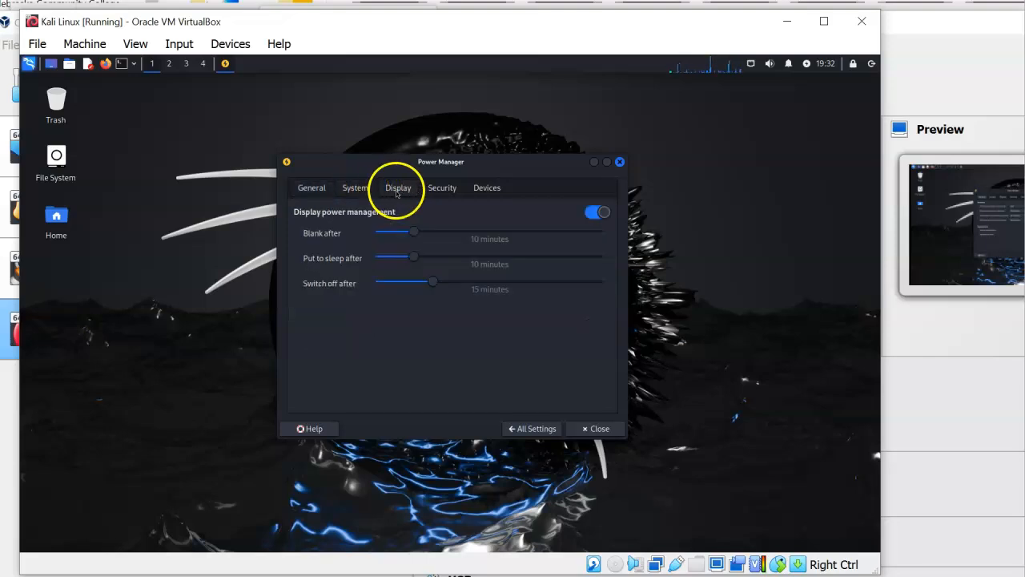
click(597, 213)
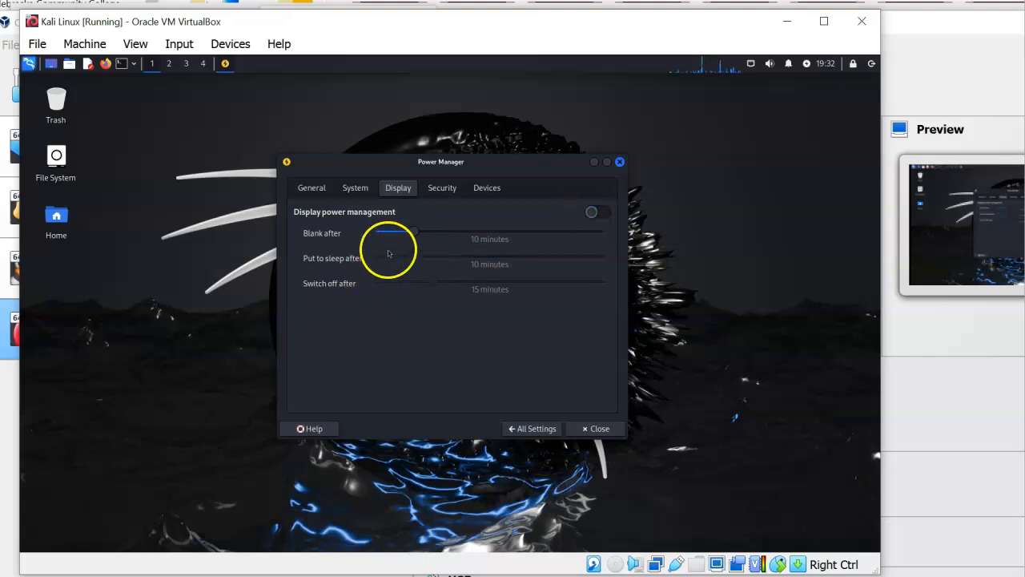
drag(415, 233, 313, 229)
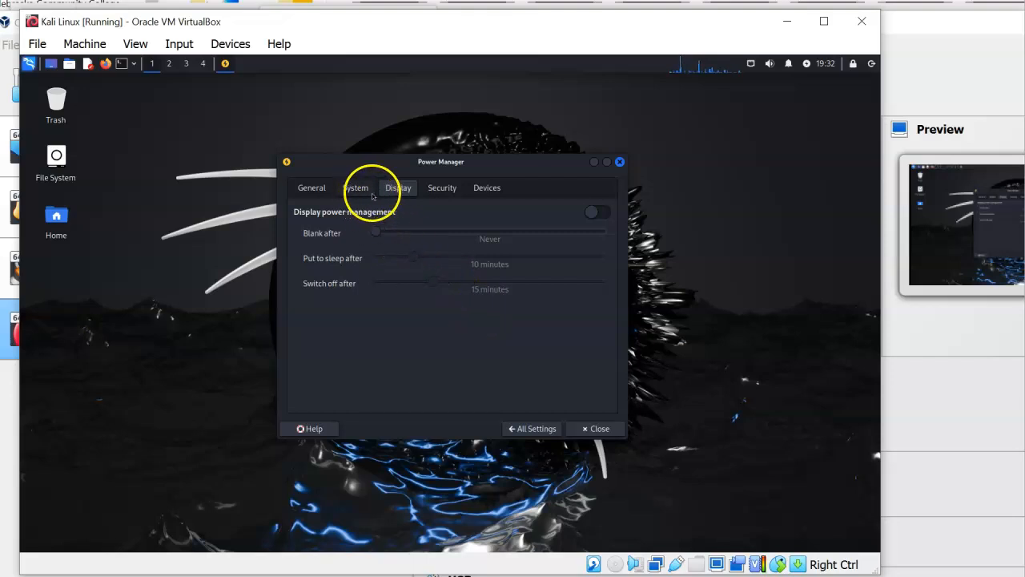
Set Light Locker automatic session locking to Never, keep lock-on-sleep enabled, and close Power Manager
click(440, 190)
click(510, 227)
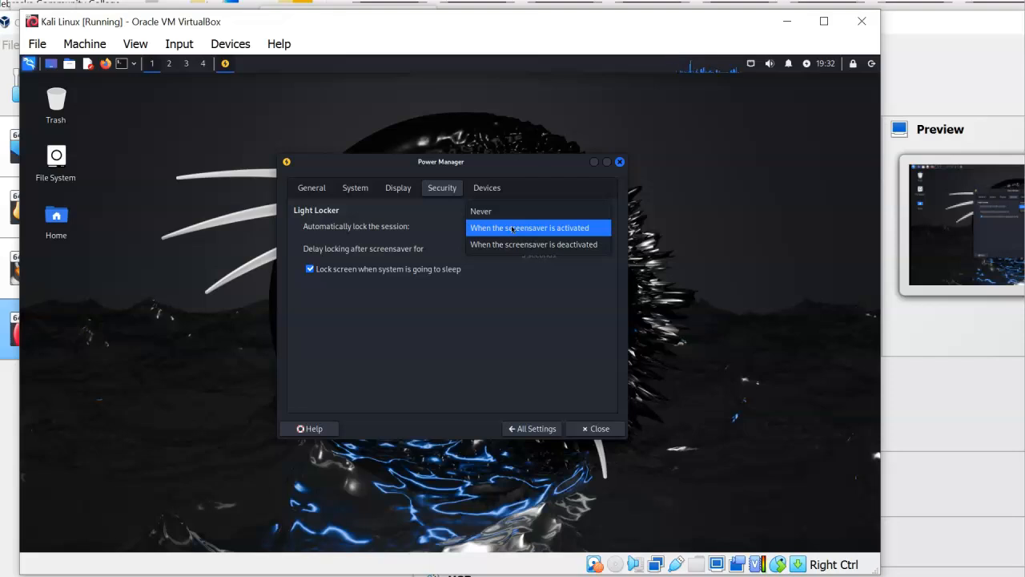
click(513, 228)
click(446, 269)
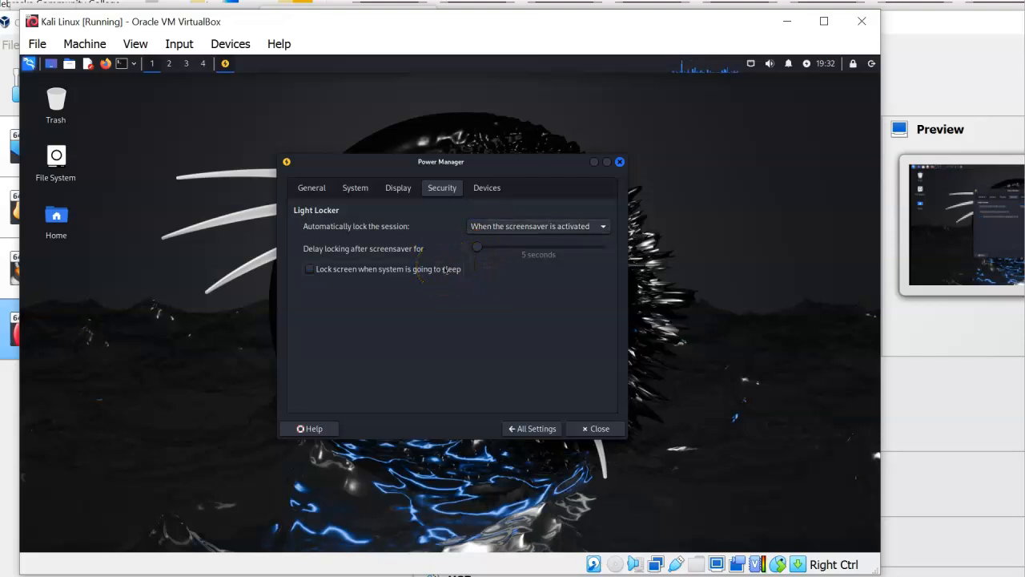
click(445, 269)
click(491, 229)
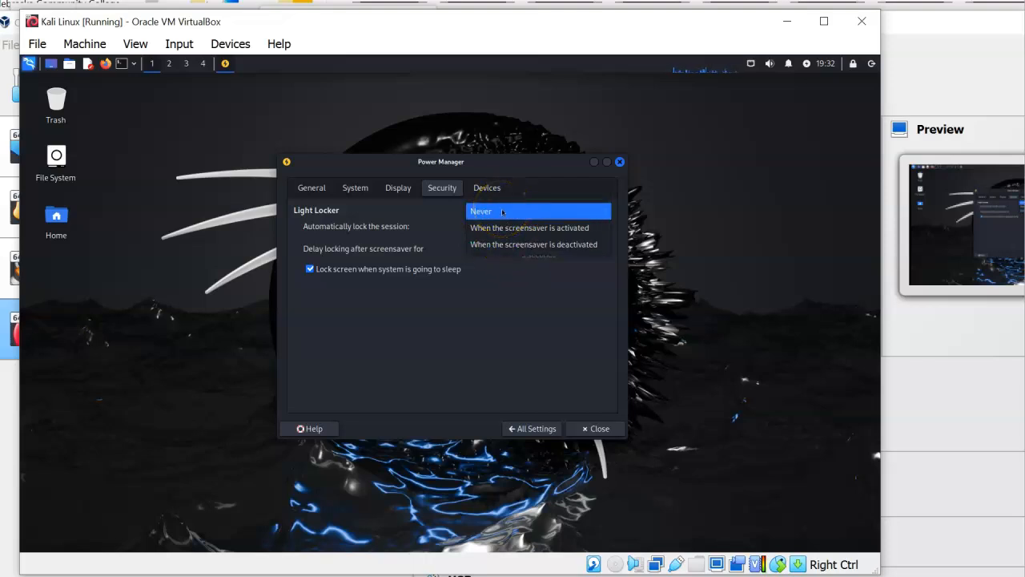
click(502, 211)
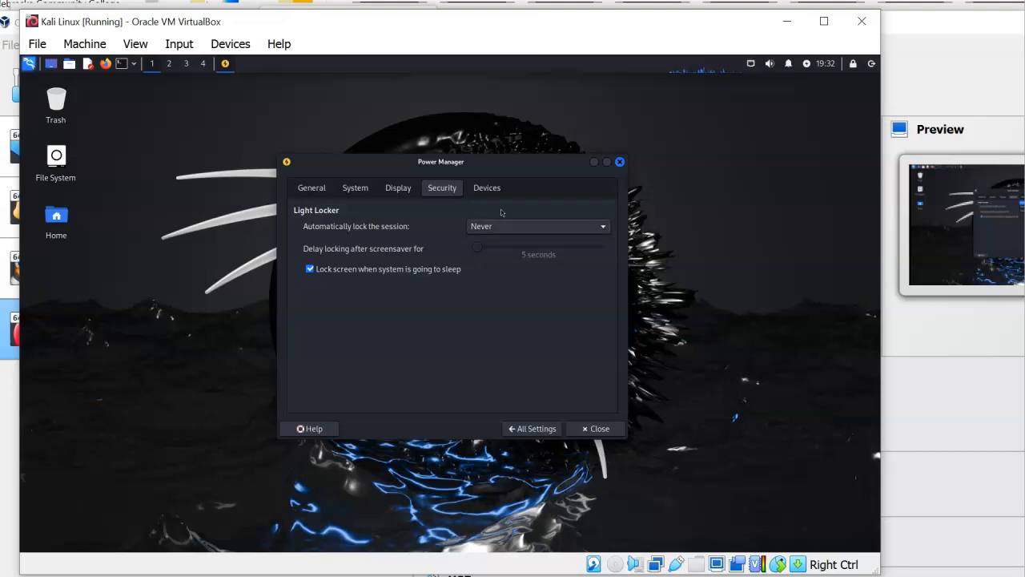
click(598, 429)
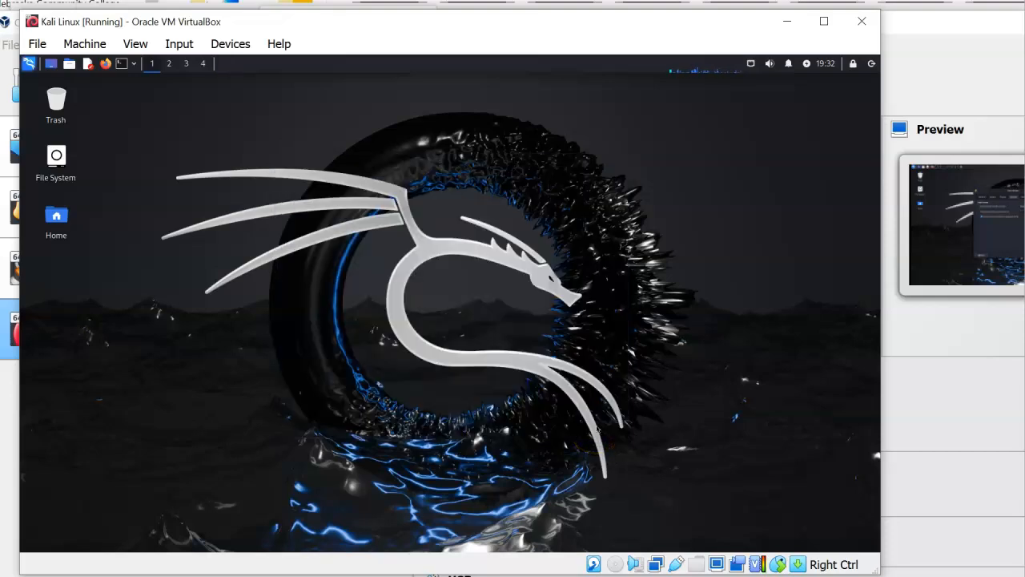
Open a Kali terminal window from the panel and enlarge it
click(363, 259)
click(122, 64)
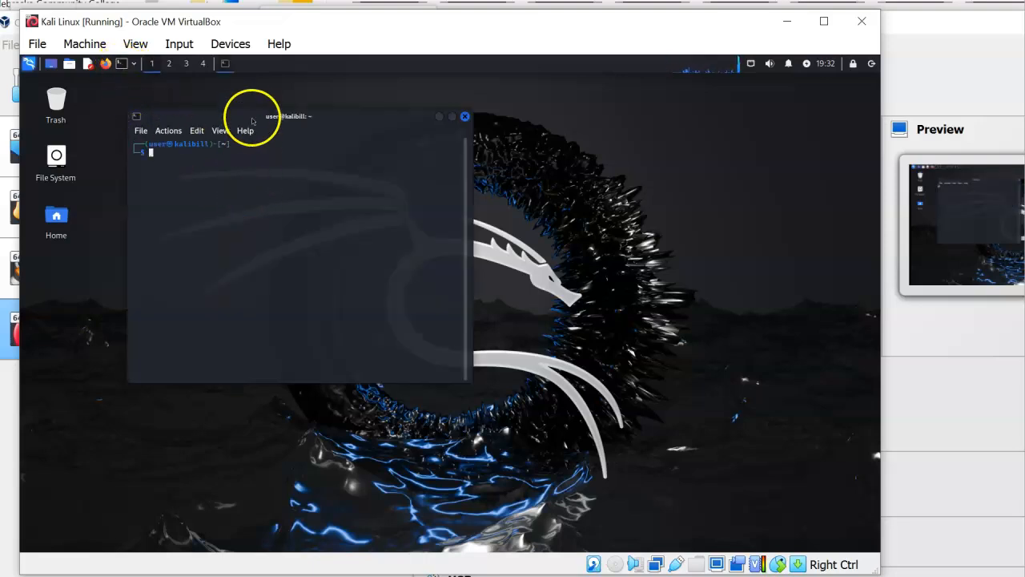
drag(251, 109, 382, 151)
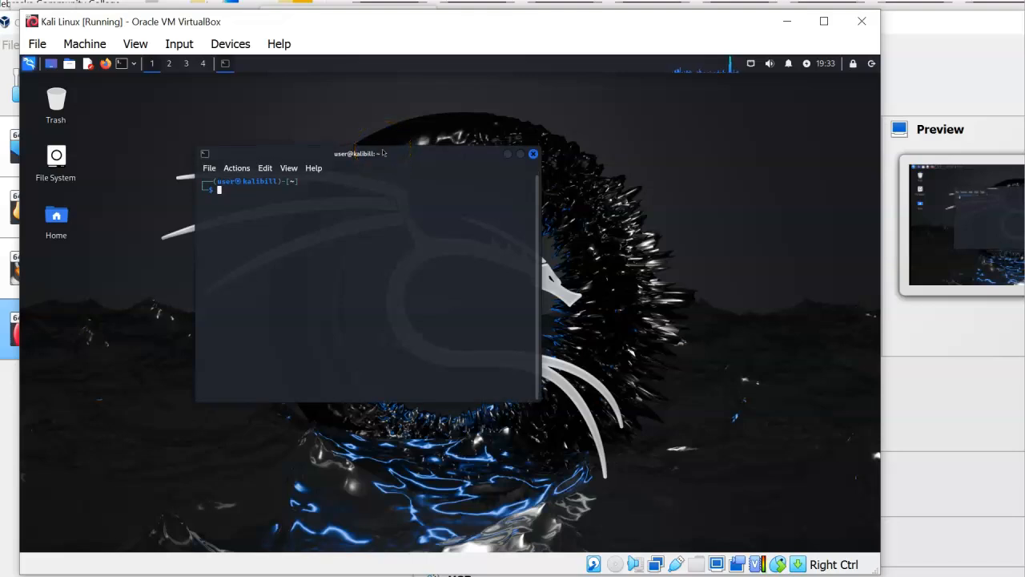
Run sudo apt update with the sudo password, then start sudo apt upgrade -y
text(sudo apt update)
key(Return)
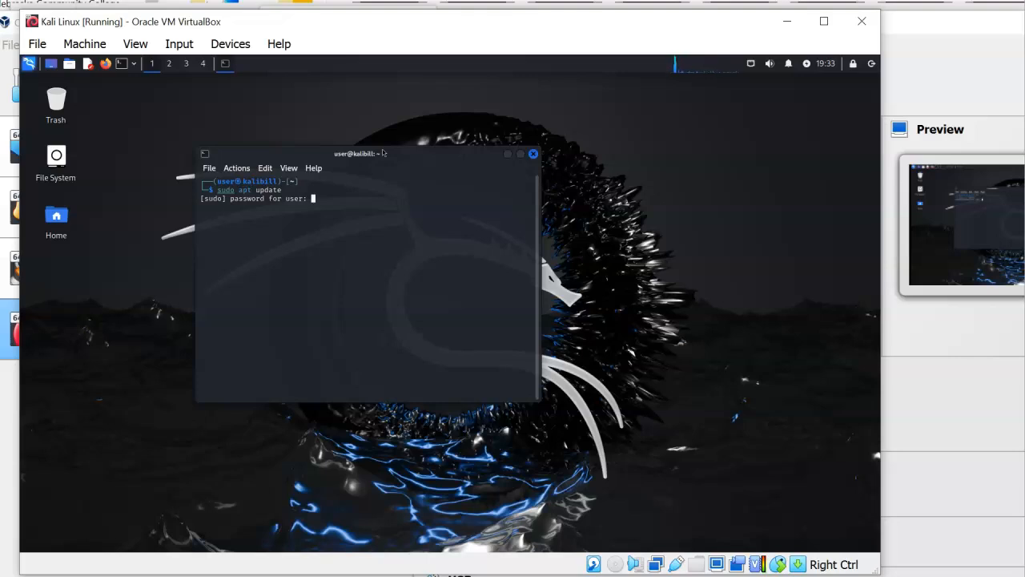
key(Return)
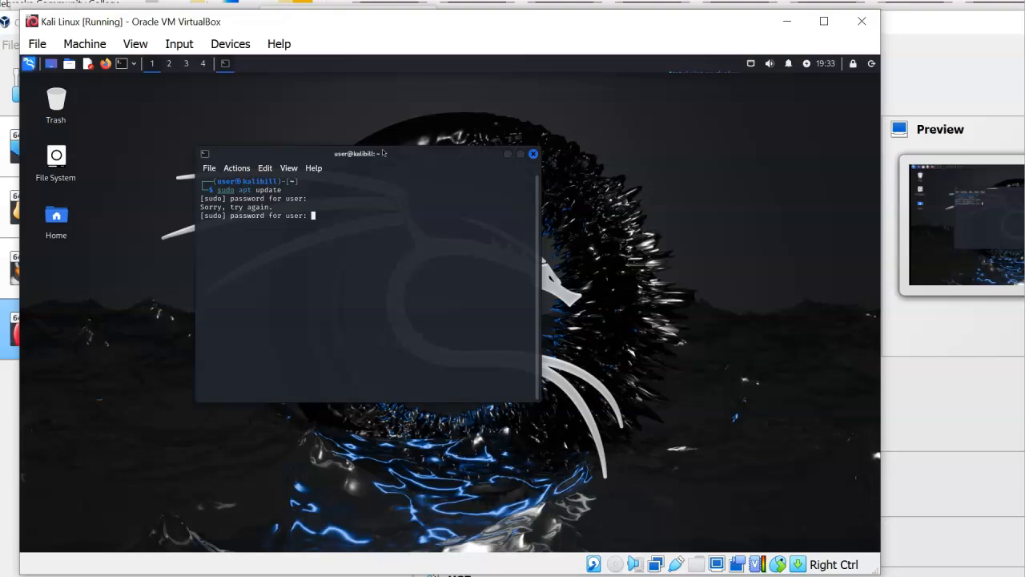
key(Return)
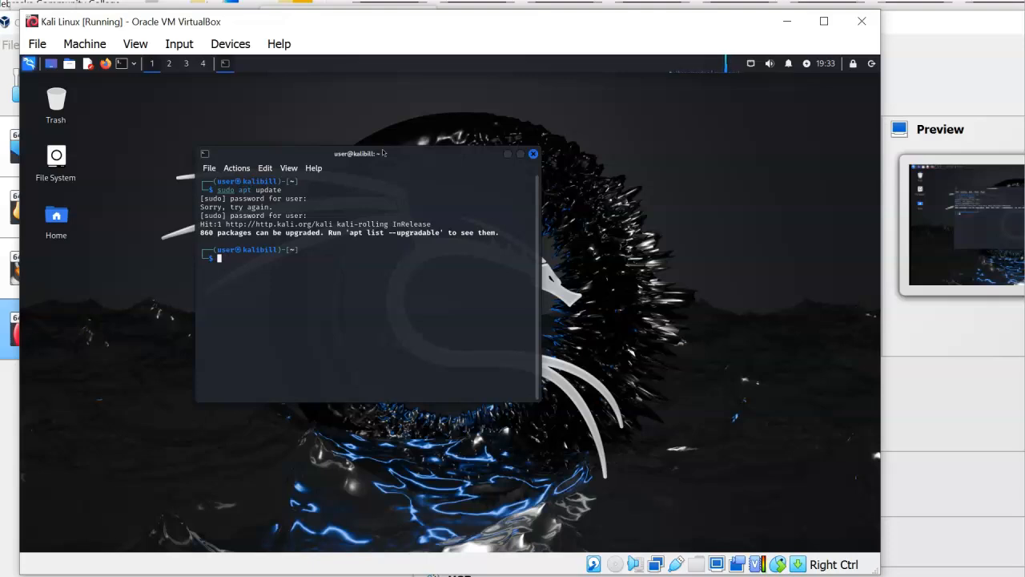
text(sudo apt upgrade -y)
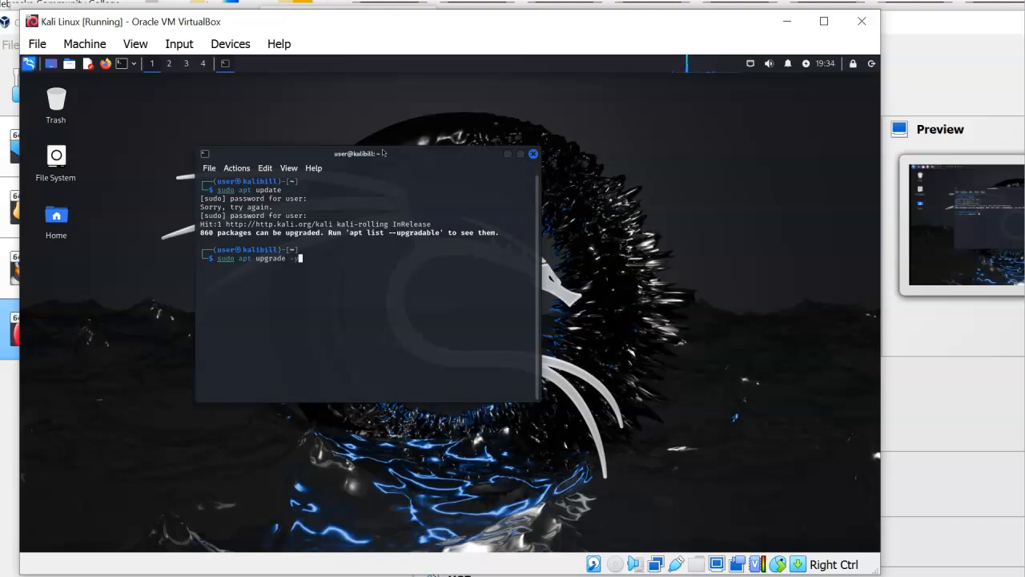
key(Return)
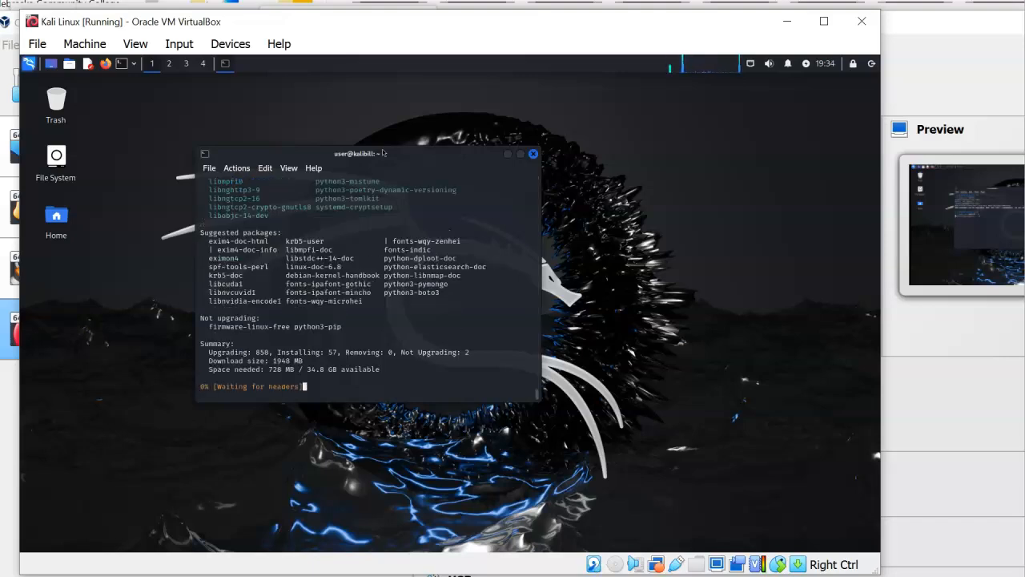